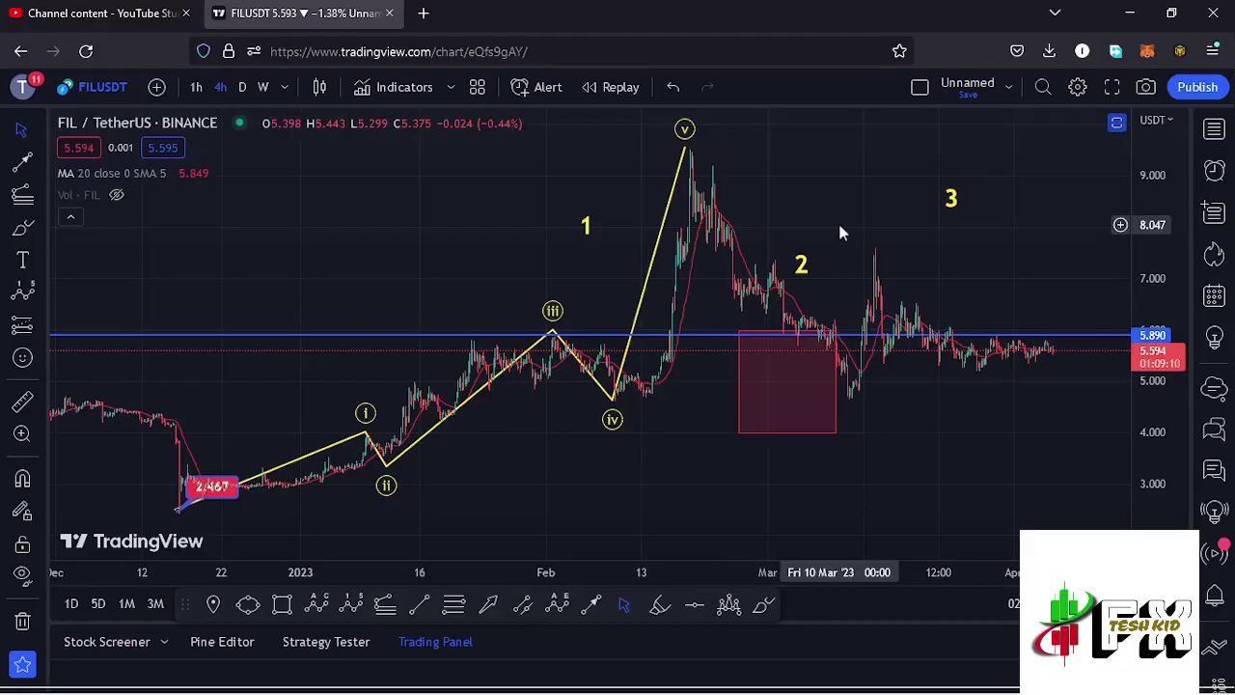
Sketch a trial pink freehand circle around the latest candles, then delete it.
scroll(815, 379, "up", 1)
scroll(817, 379, "up", 1)
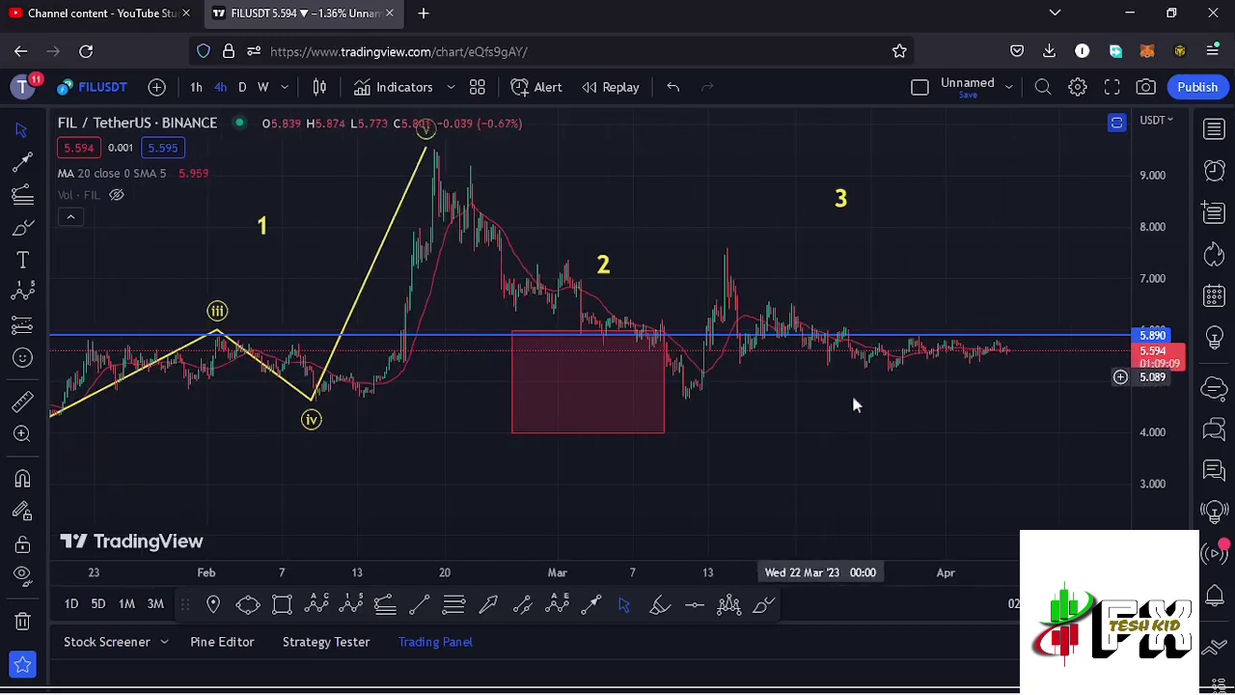
scroll(1168, 381, "up", 5)
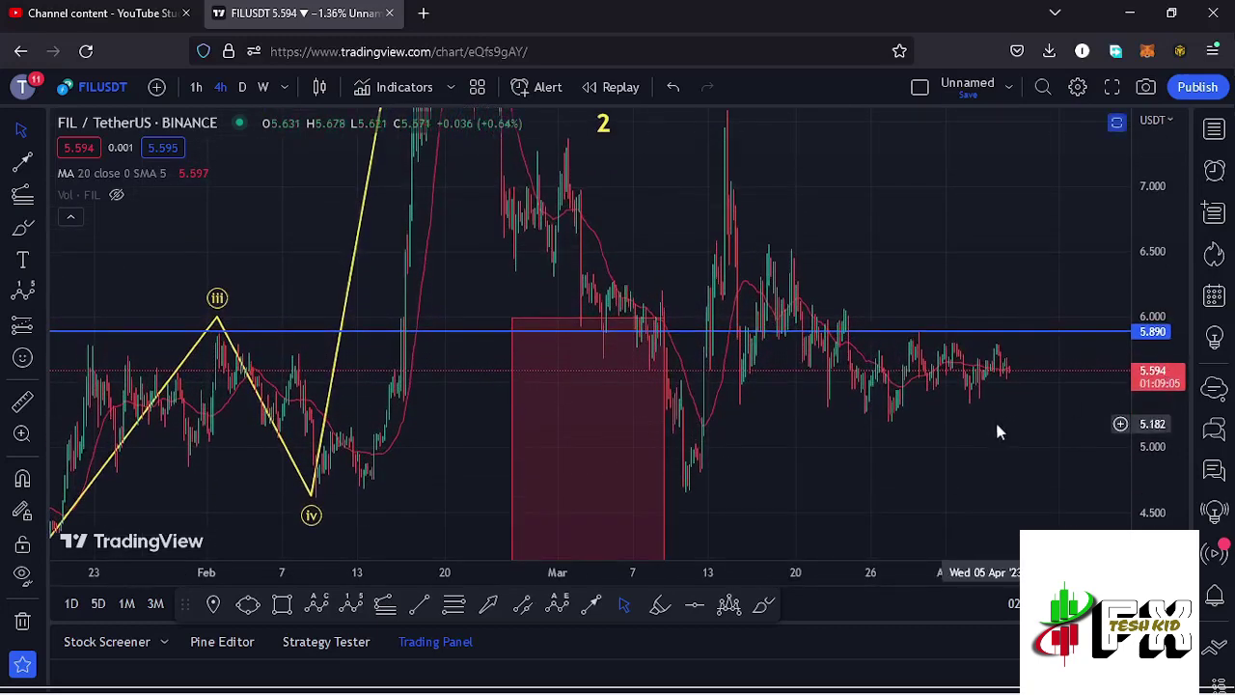
scroll(965, 427, "up", 2)
scroll(868, 424, "up", 2)
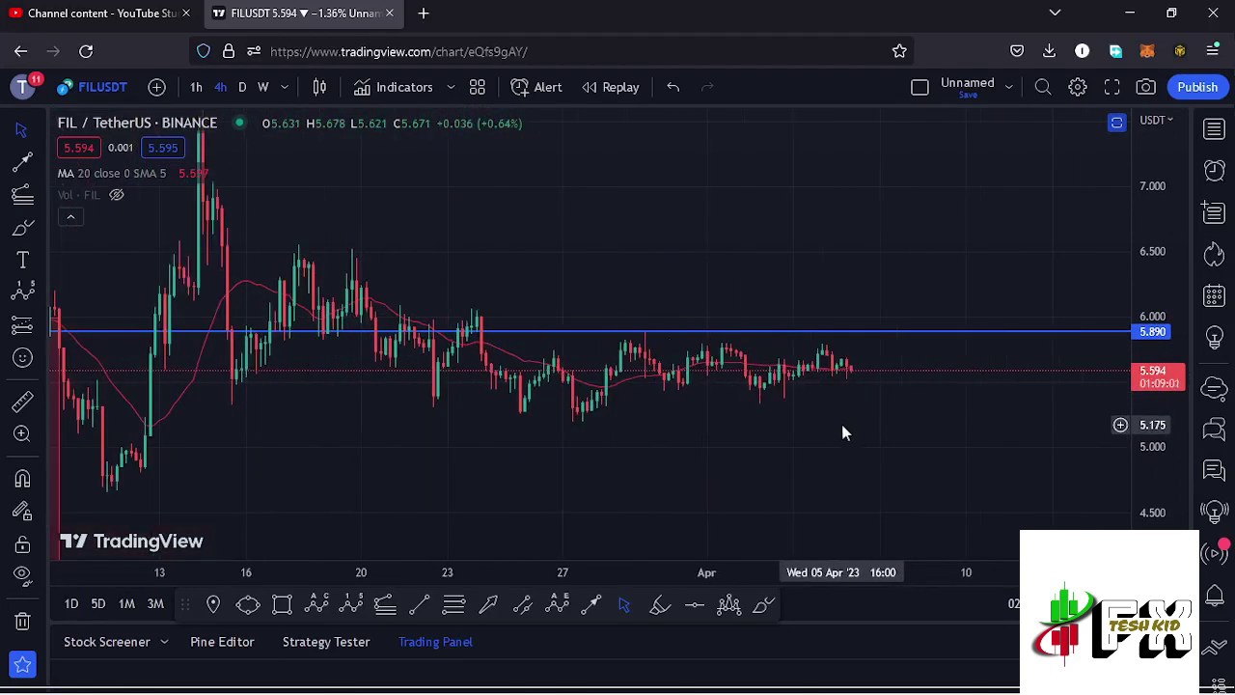
left_click_drag(857, 418, 871, 412)
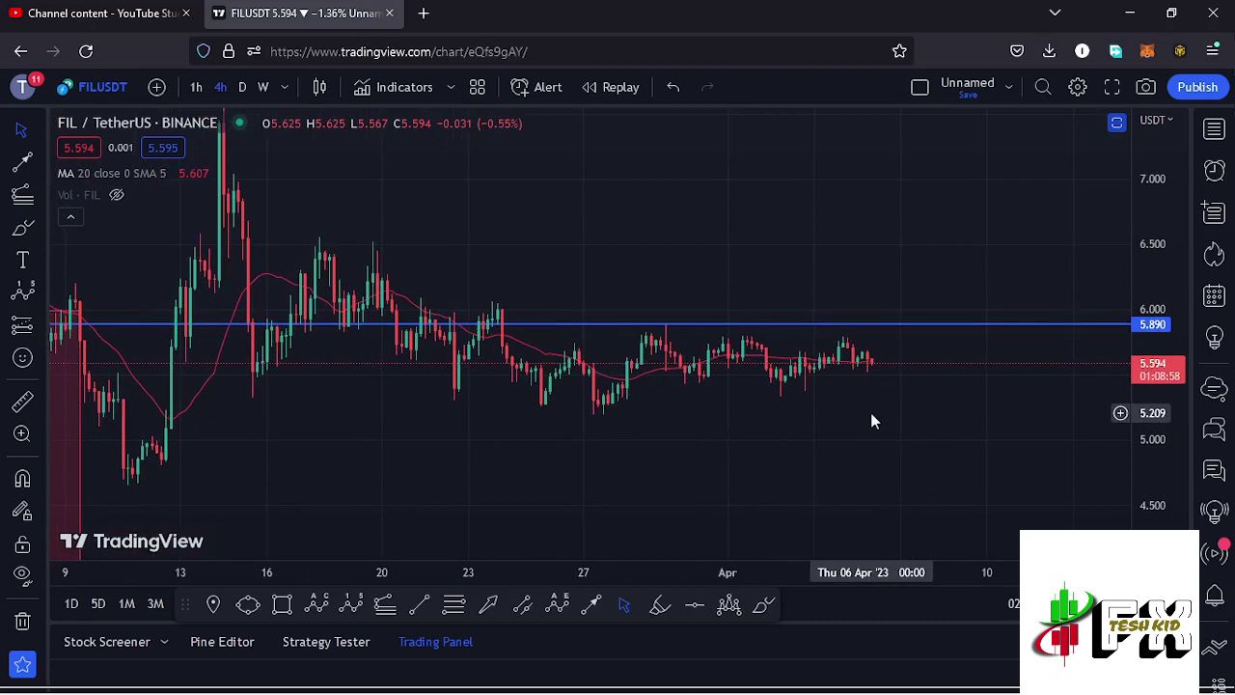
left_click(772, 604)
mouse_move(863, 335)
left_mouse_down()
mouse_move(851, 346)
mouse_move(854, 386)
mouse_move(898, 396)
mouse_move(918, 363)
mouse_move(899, 338)
mouse_move(859, 338)
left_mouse_up()
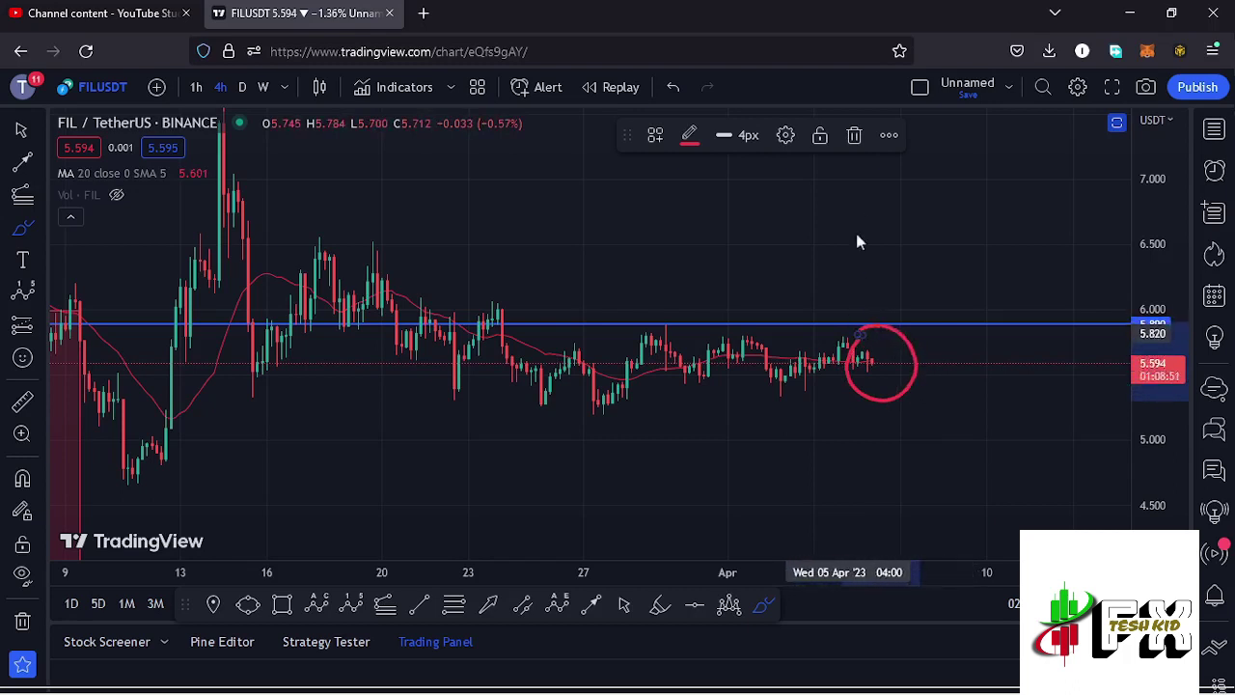
left_click(855, 135)
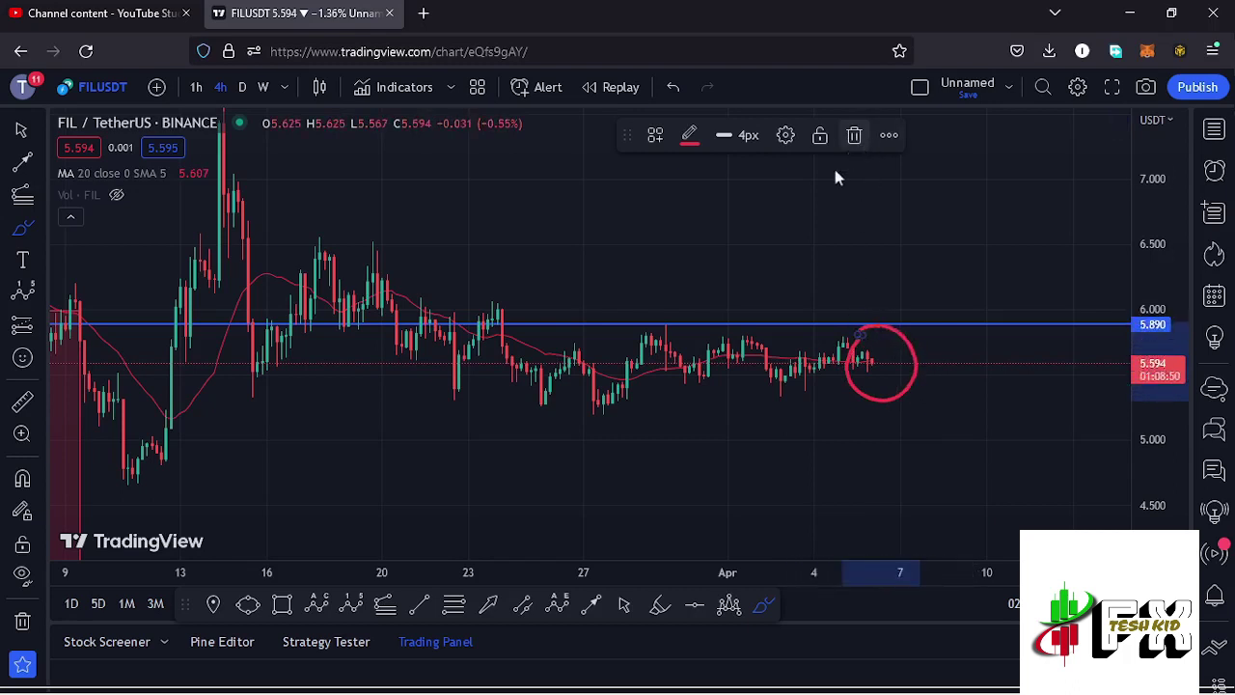
left_click(624, 604)
Stretch the red support zone's right edge out to 13 Mar '23 and recenter the wave count.
scroll(497, 480, "down", 10)
left_click_drag(1148, 251, 1136, 290)
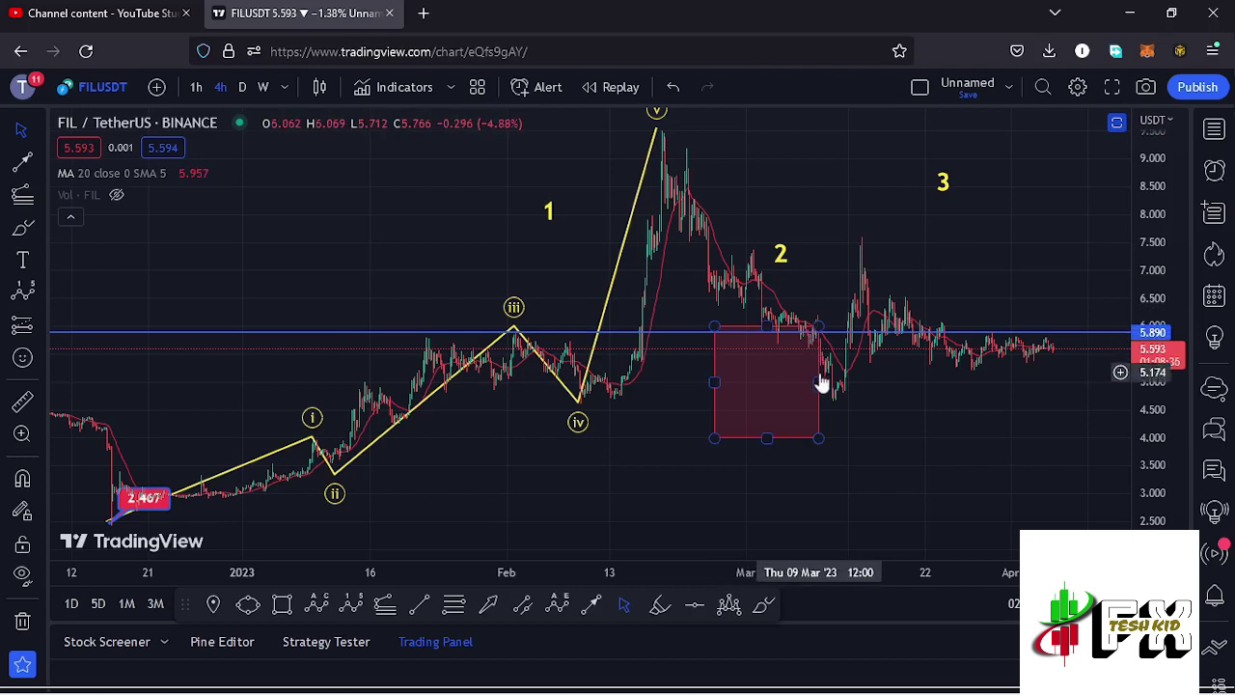
left_click_drag(819, 382, 848, 382)
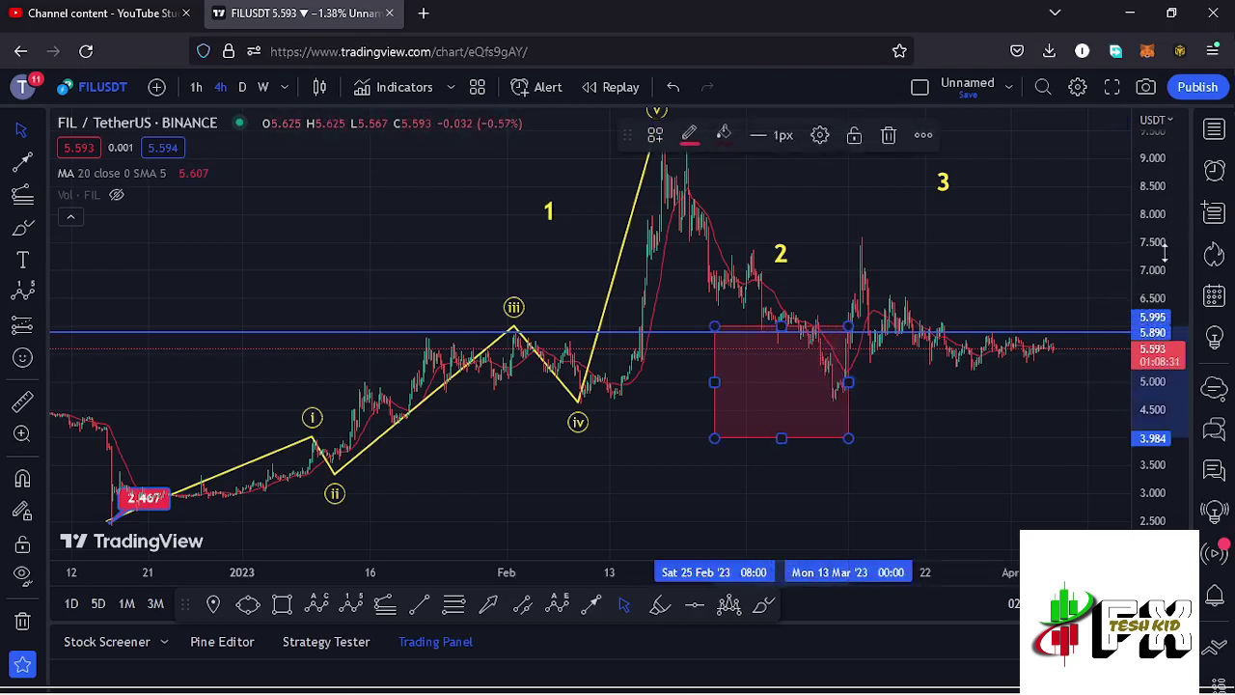
scroll(844, 286, "down", 2)
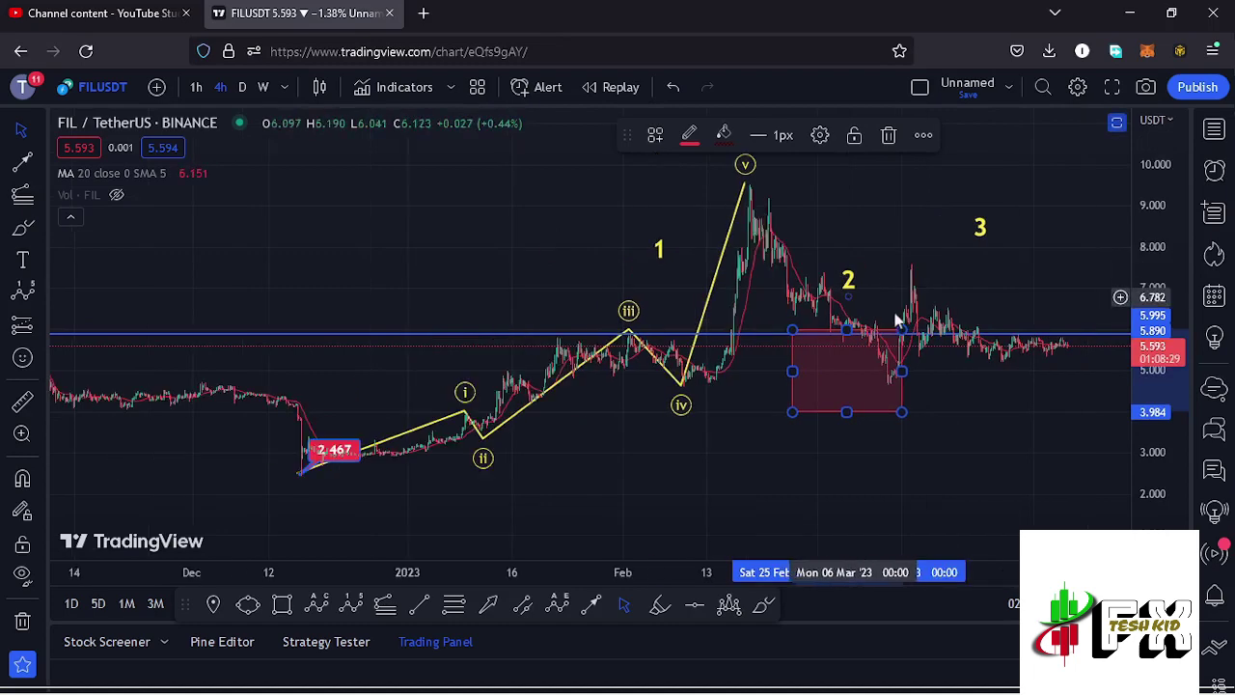
left_click(873, 264)
left_click_drag(874, 263, 755, 274)
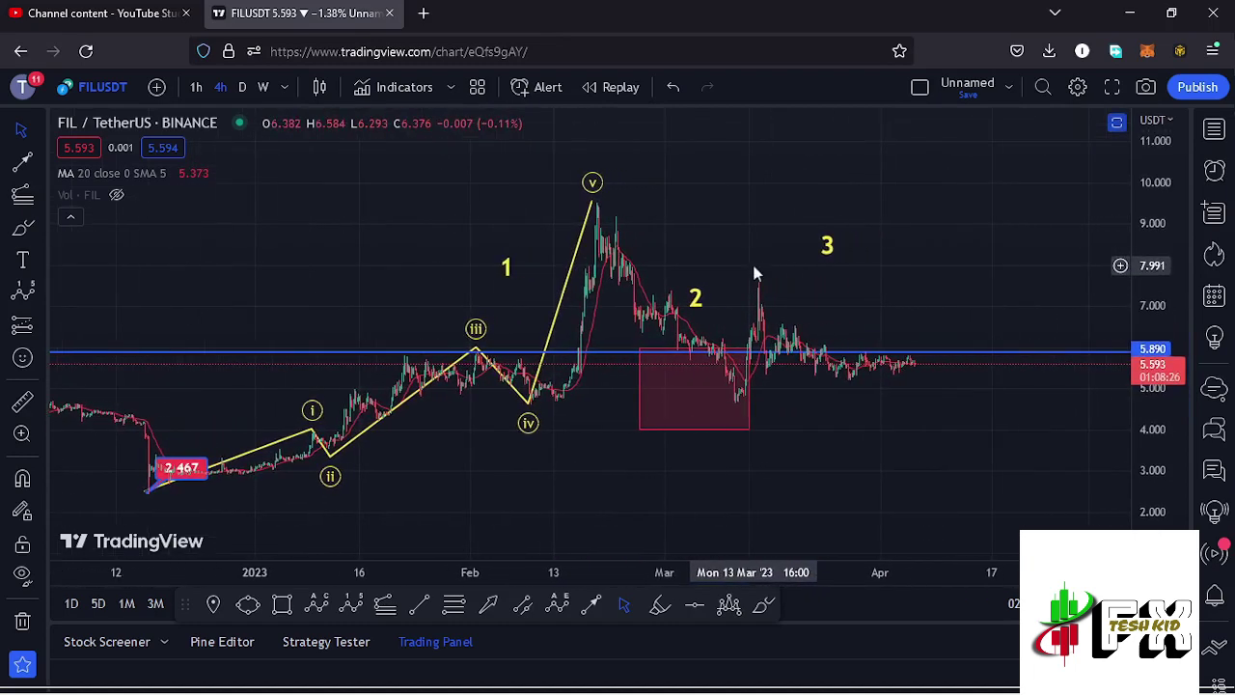
Shift the yellow '3' wave label a little to the left.
left_click(830, 250)
left_click_drag(830, 250, 820, 249)
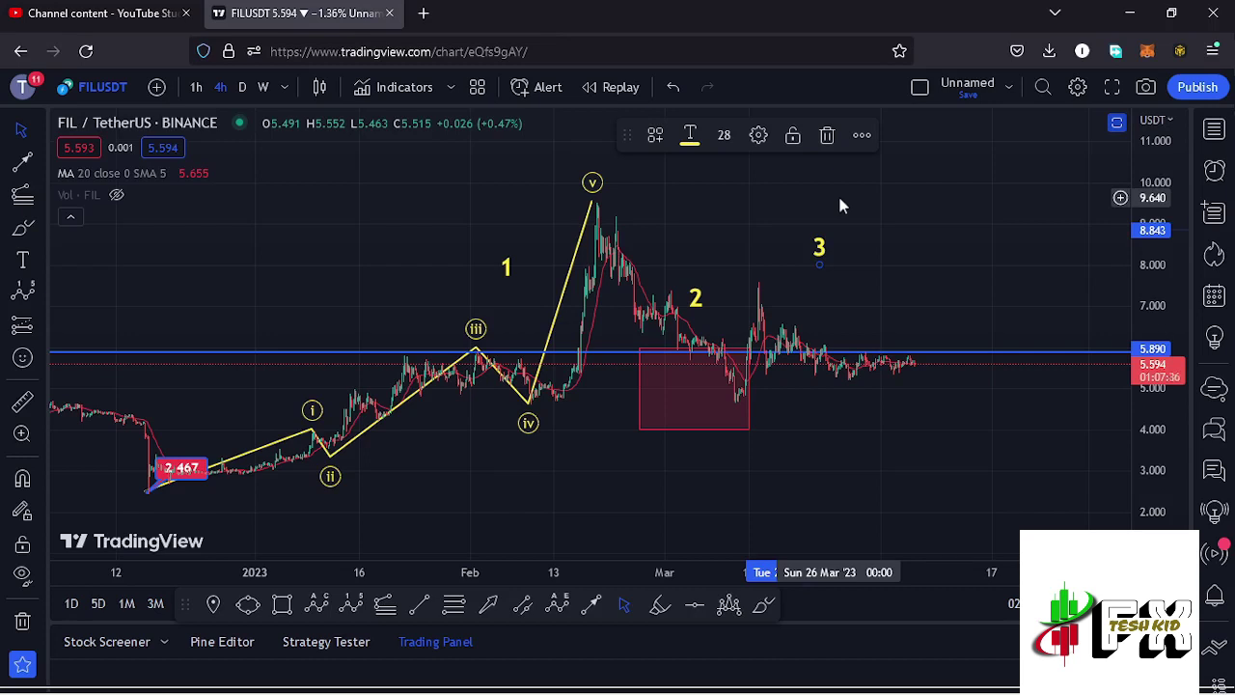
Draw a trend-based Fib extension from the 2.467 low via the wave v peak to the pullback low.
left_click(383, 606)
left_click(145, 493)
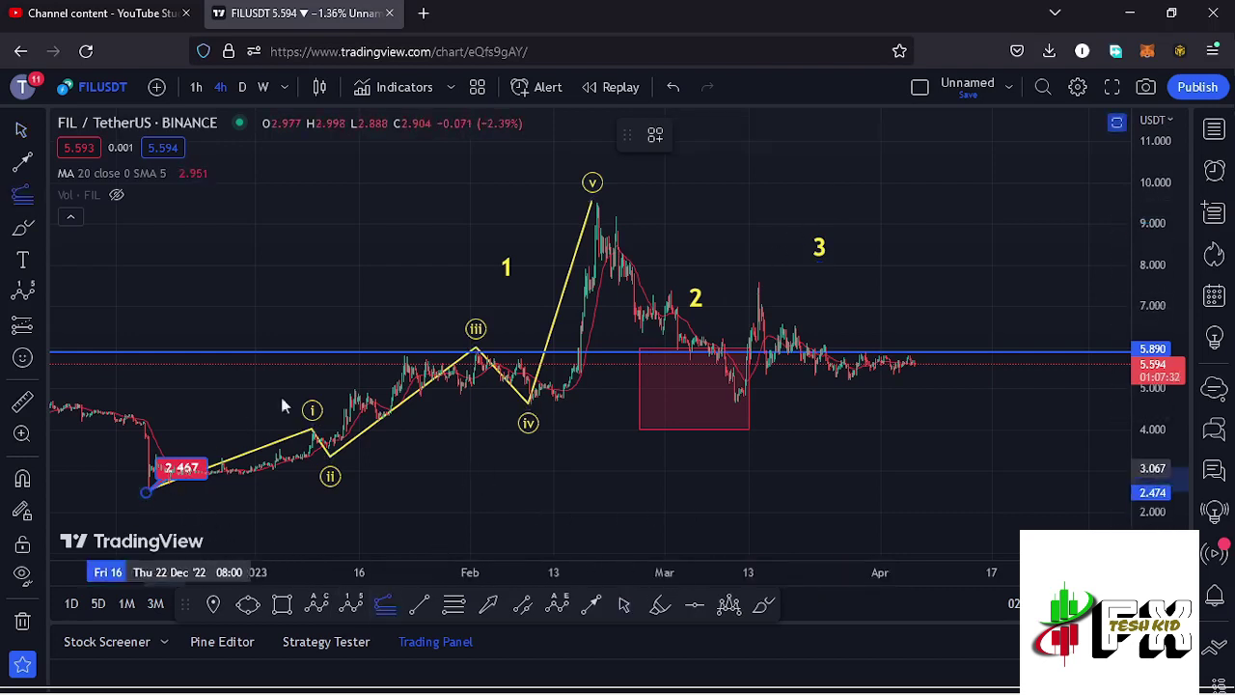
left_click(596, 203)
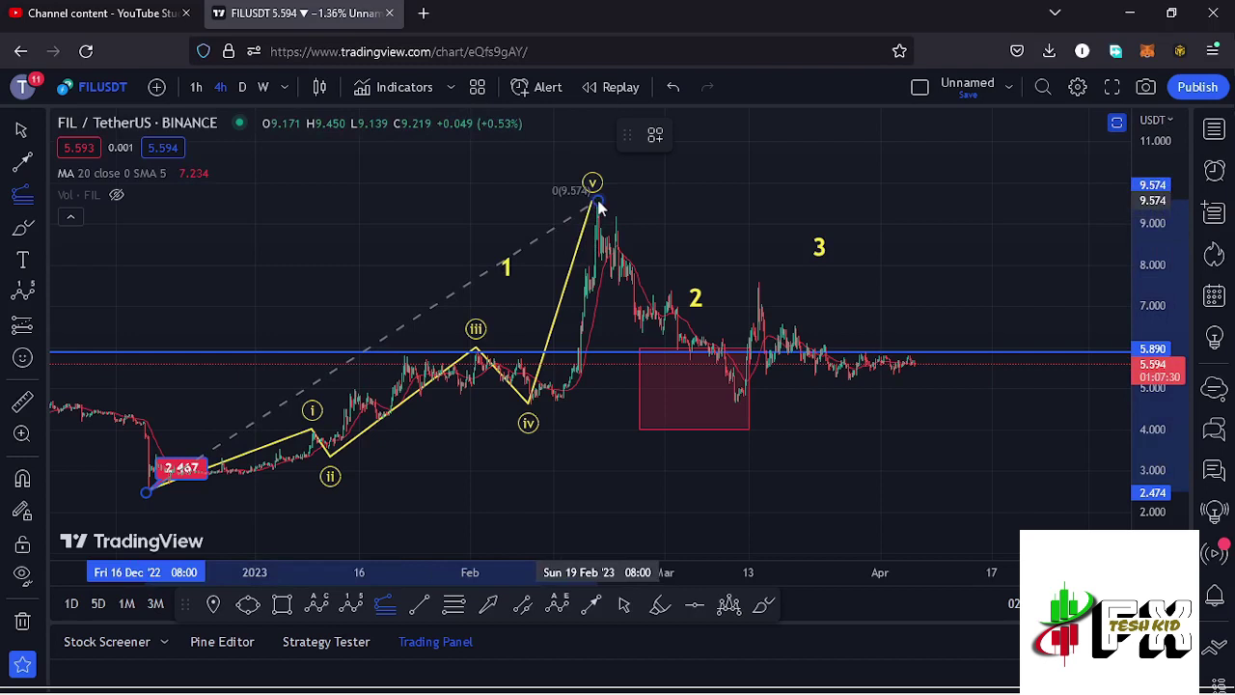
left_click(1066, 399)
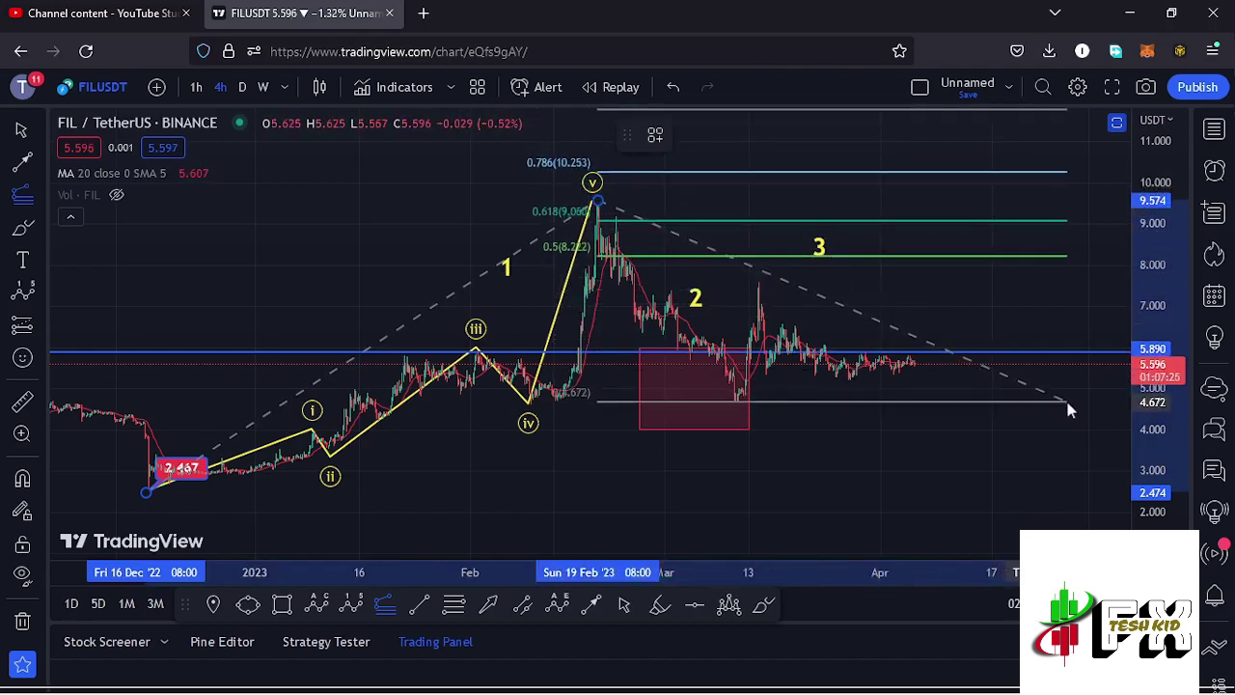
left_click(1060, 304)
scroll(1059, 304, "right", 2)
left_click_drag(1166, 231, 1166, 246)
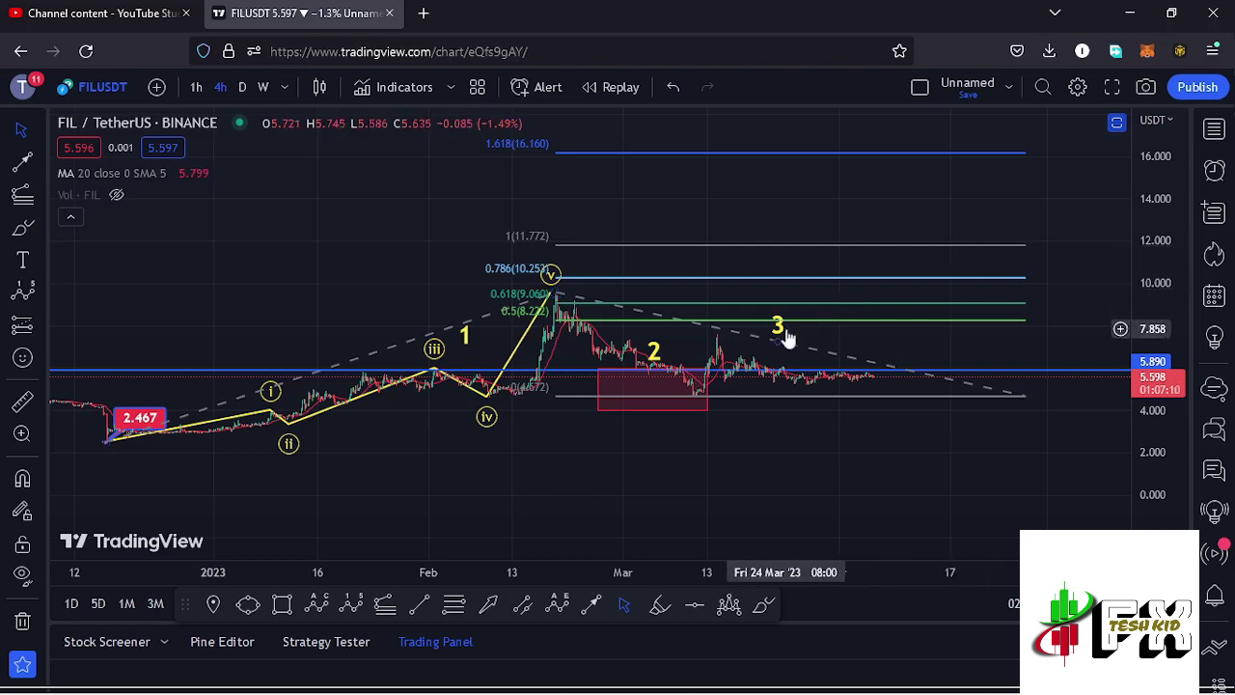
Draw a trial blue Elliott impulse wave from the support-zone low up to the 1.618 level.
left_click_drag(783, 325, 782, 313)
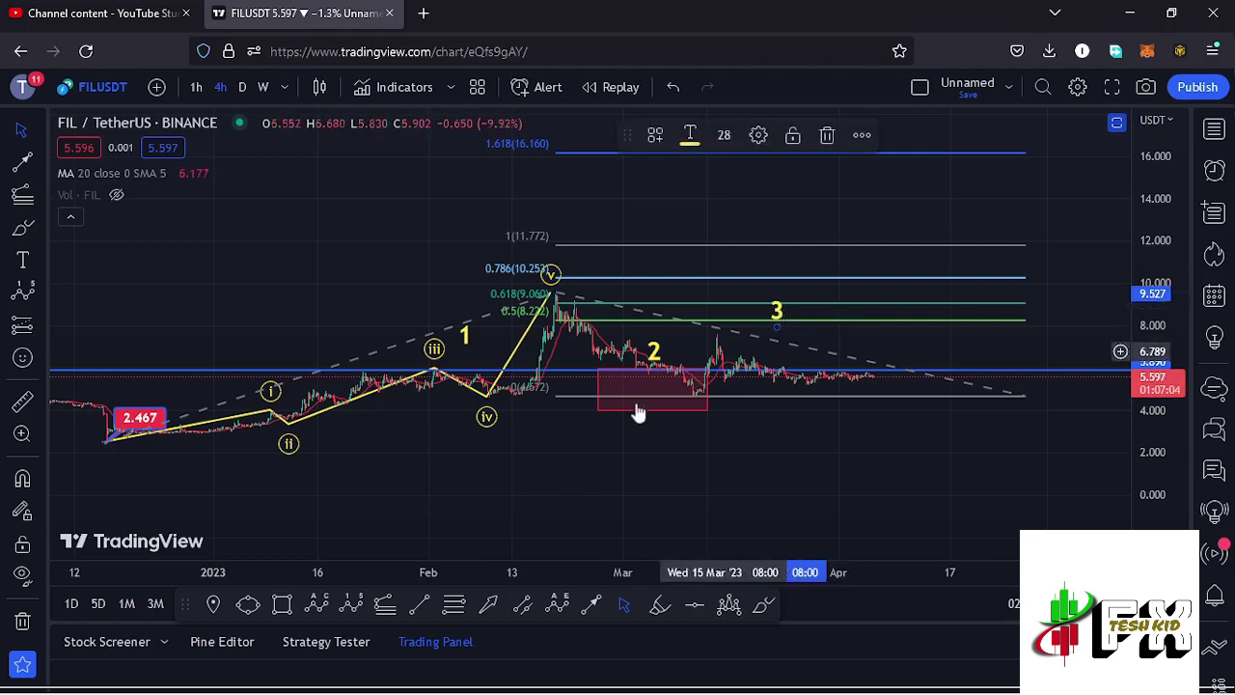
left_click(352, 603)
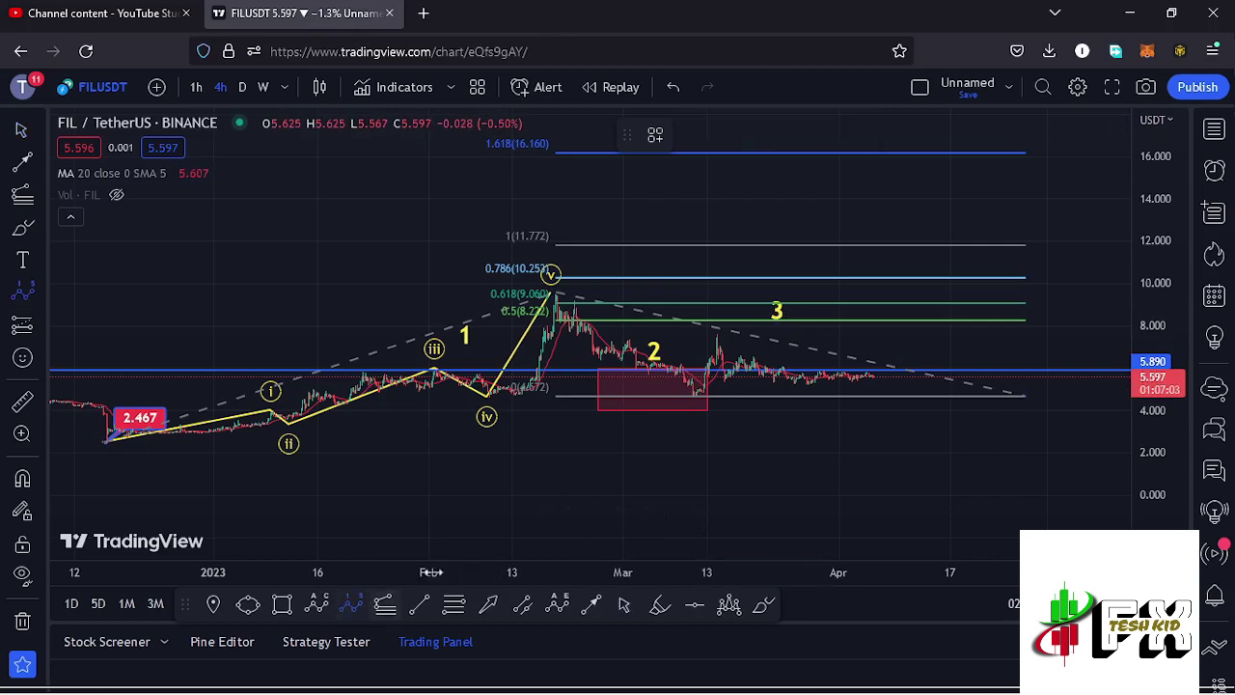
left_click(695, 396)
left_click(741, 272)
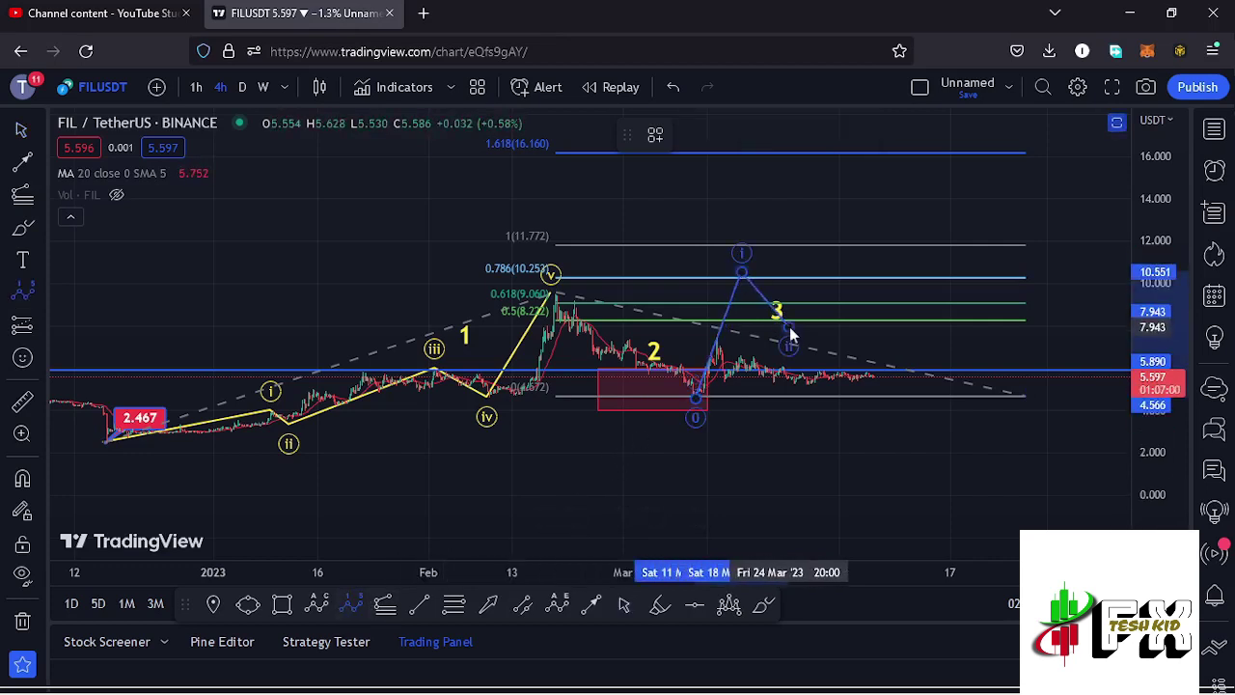
left_click(790, 326)
left_click(820, 196)
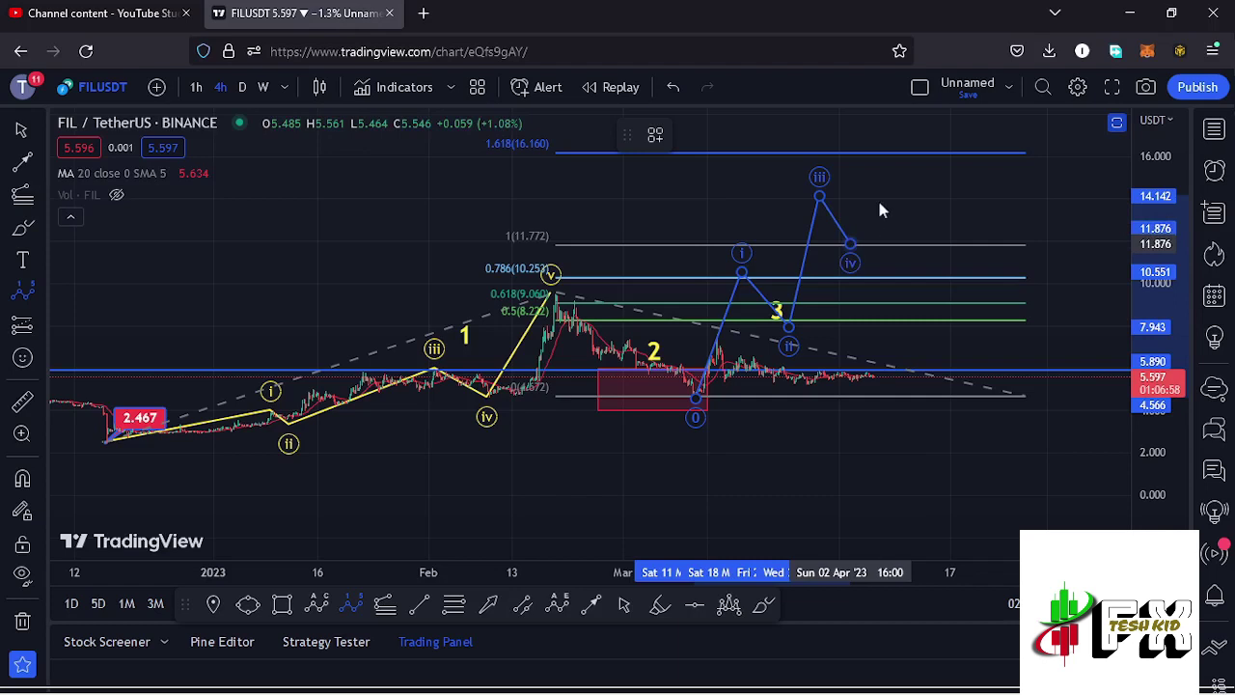
left_click(896, 153)
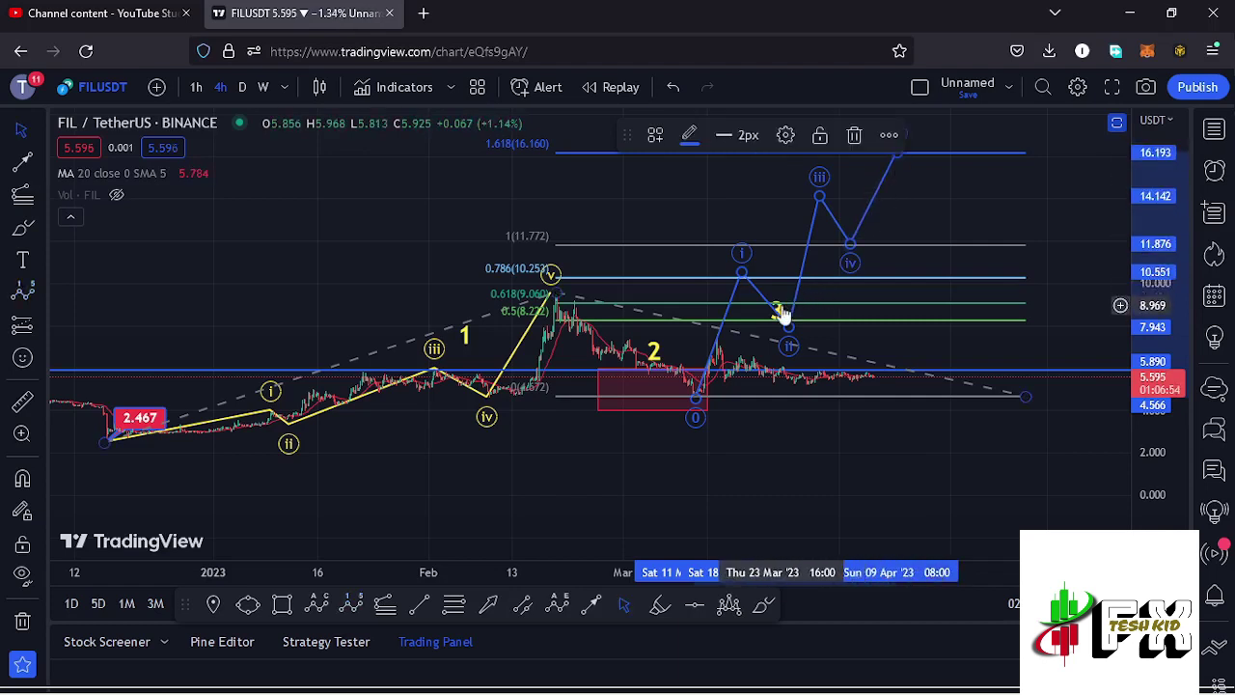
Delete the Fib extension and blue projected wave, raising label 3 to near 11.
left_click_drag(781, 314, 780, 310)
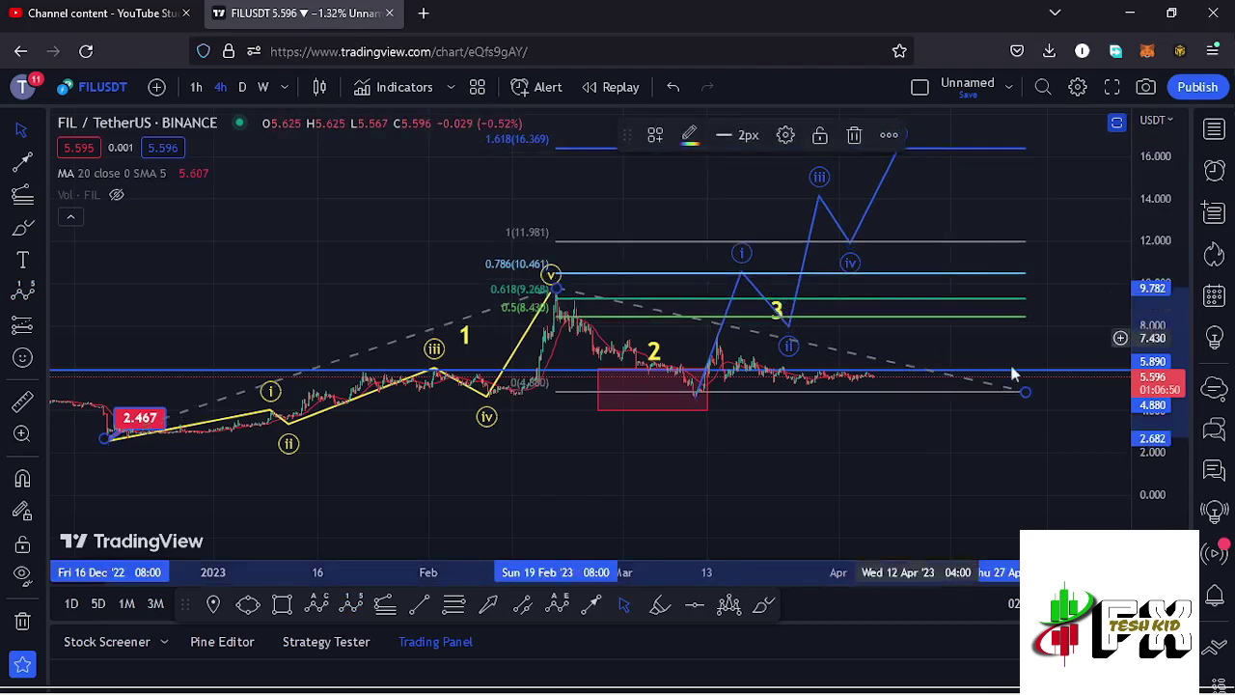
left_click(856, 137)
left_click(784, 289)
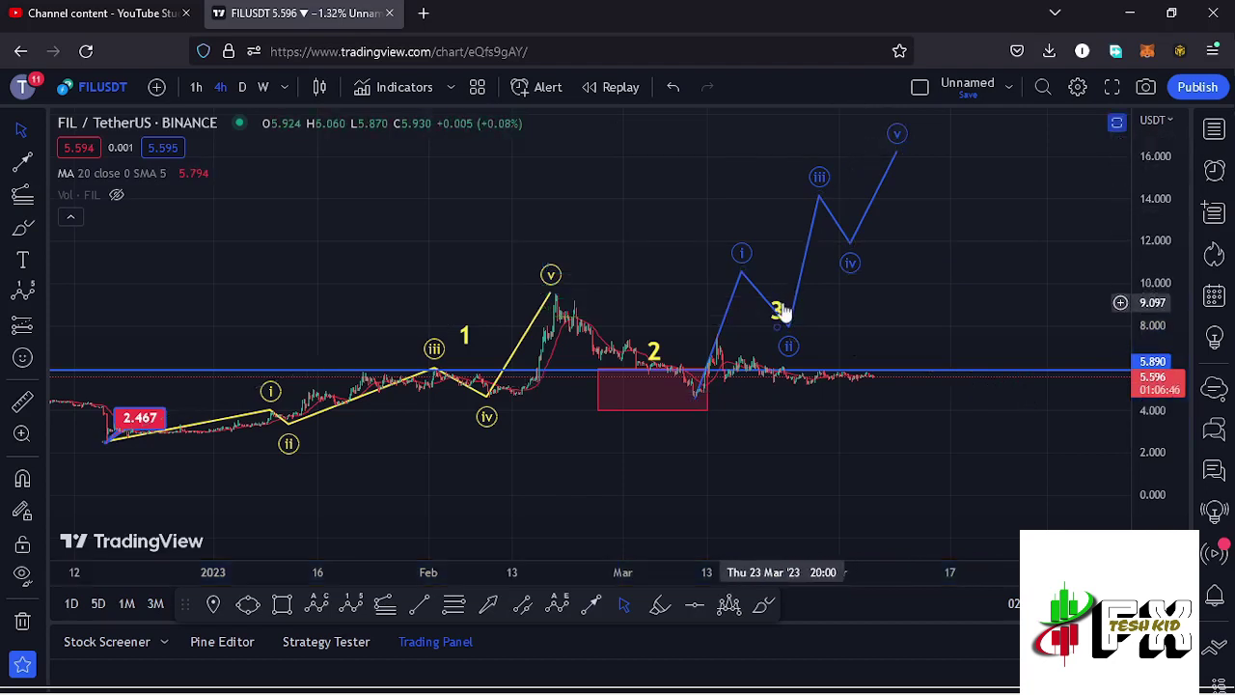
left_click_drag(782, 311, 783, 263)
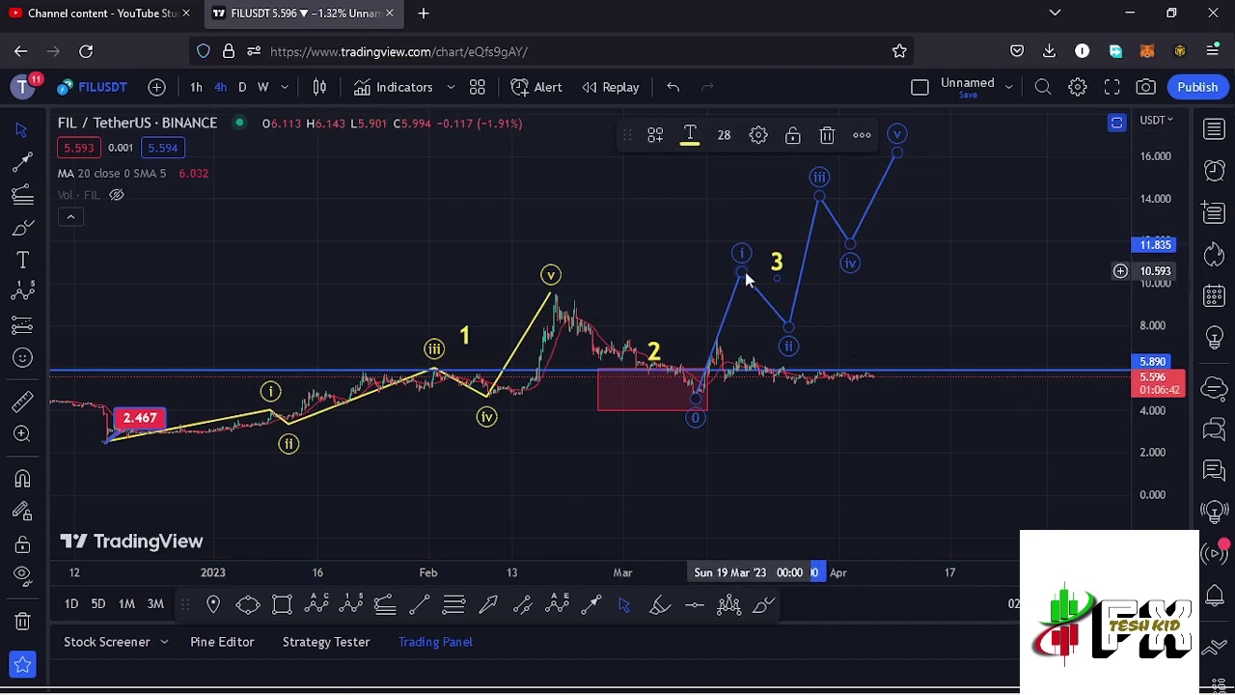
left_click(816, 204)
left_click(855, 137)
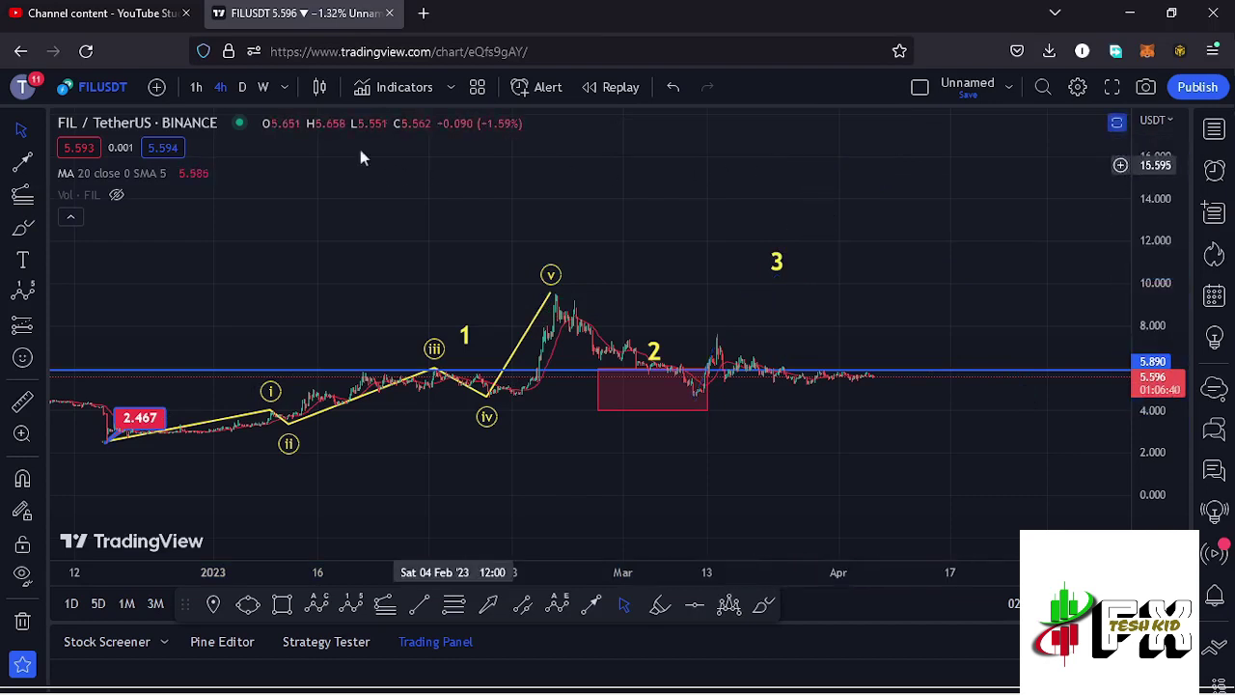
Switch the FIL/USDT chart to the 1-hour timeframe.
left_click(199, 93)
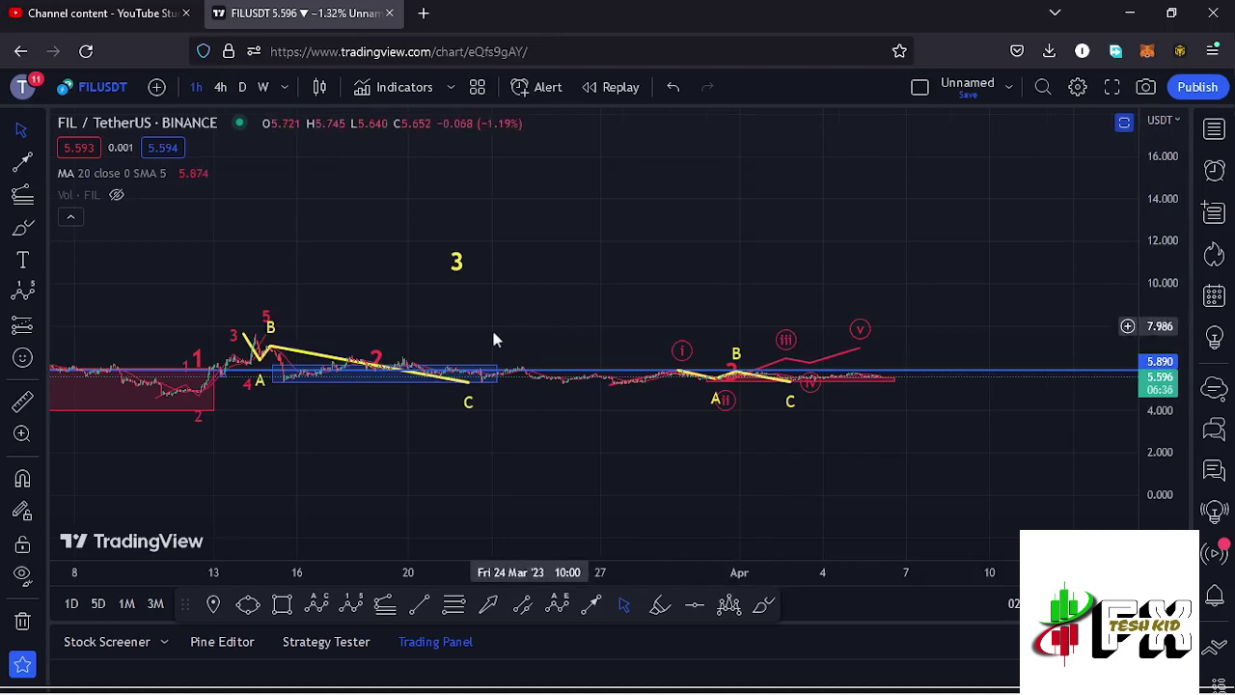
scroll(490, 349, "down", 5)
scroll(621, 376, "down", 3)
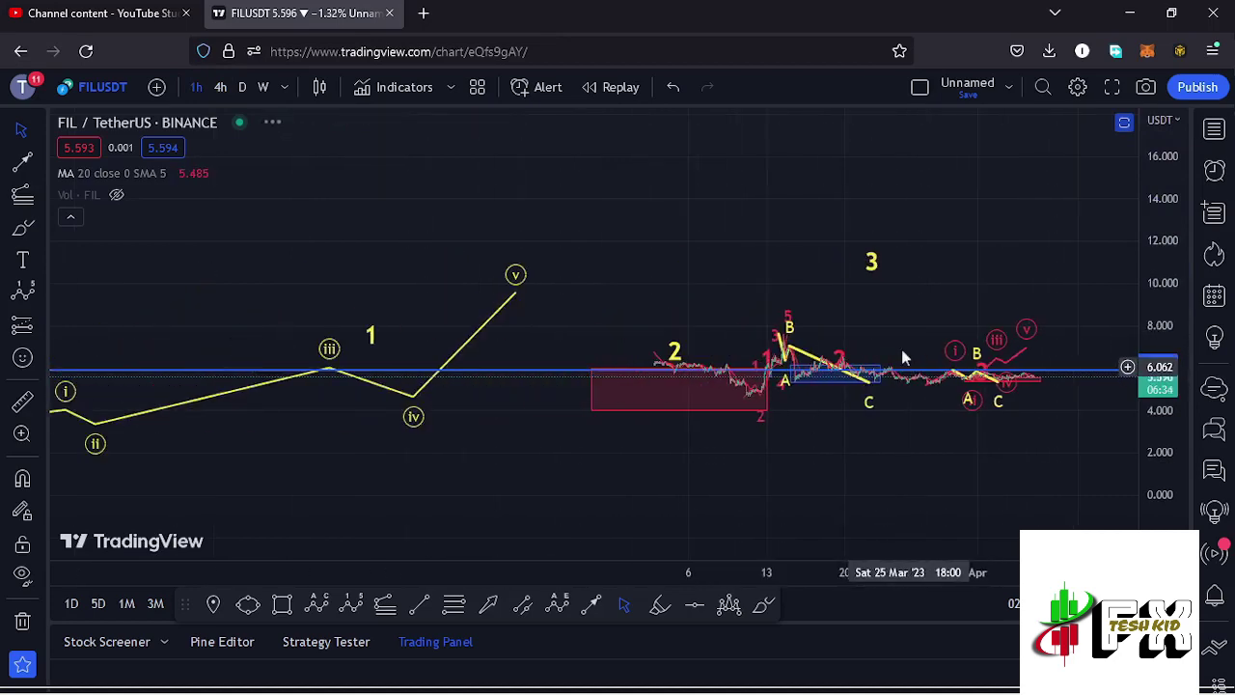
scroll(933, 323, "up", 5)
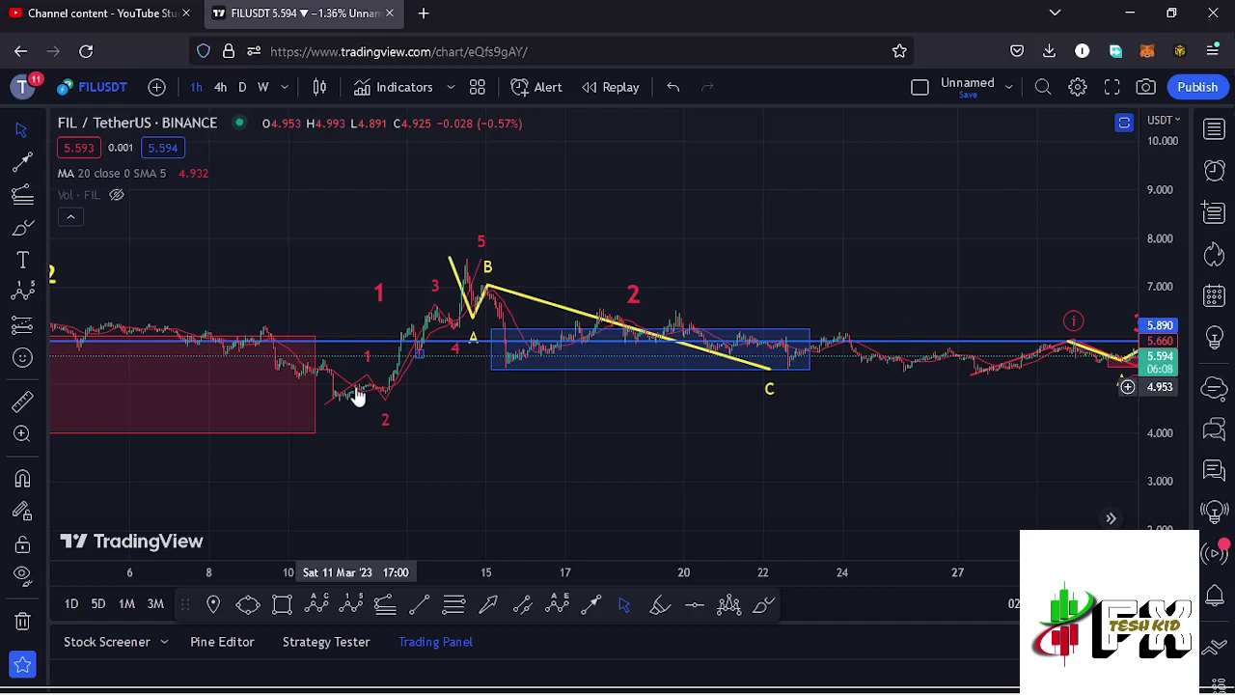
scroll(270, 413, "down", 2)
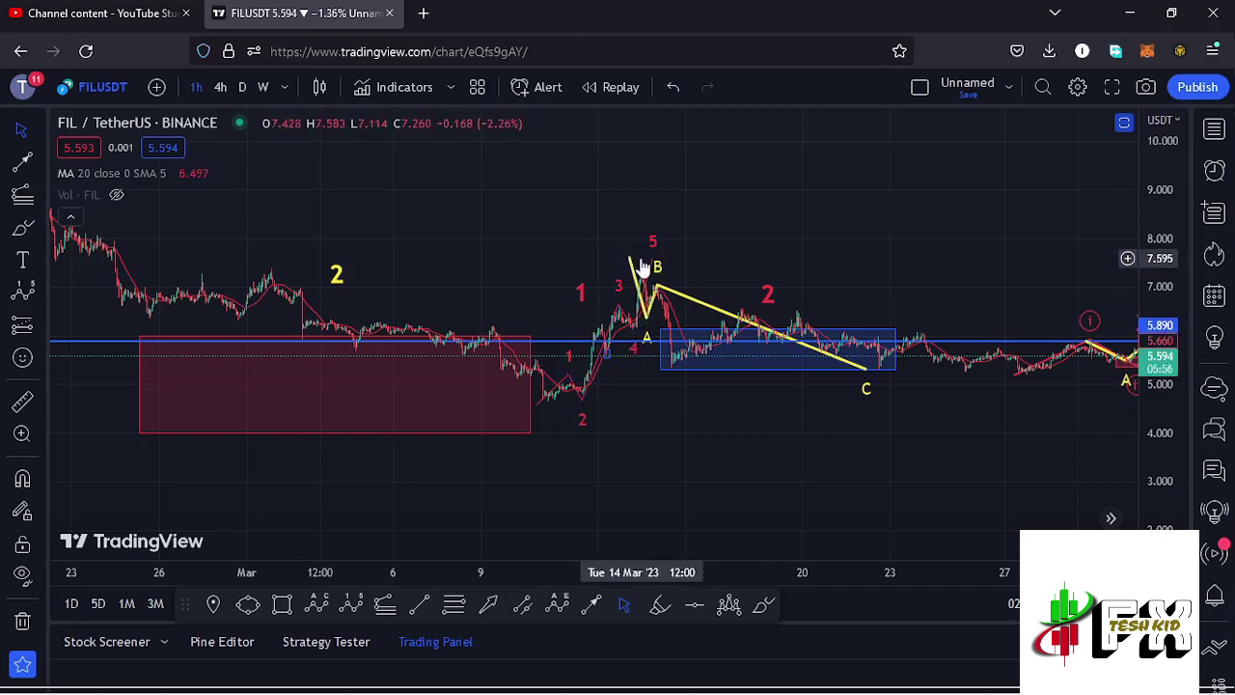
Pull the blue consolidation rectangle's right edge in slightly.
left_click(586, 289)
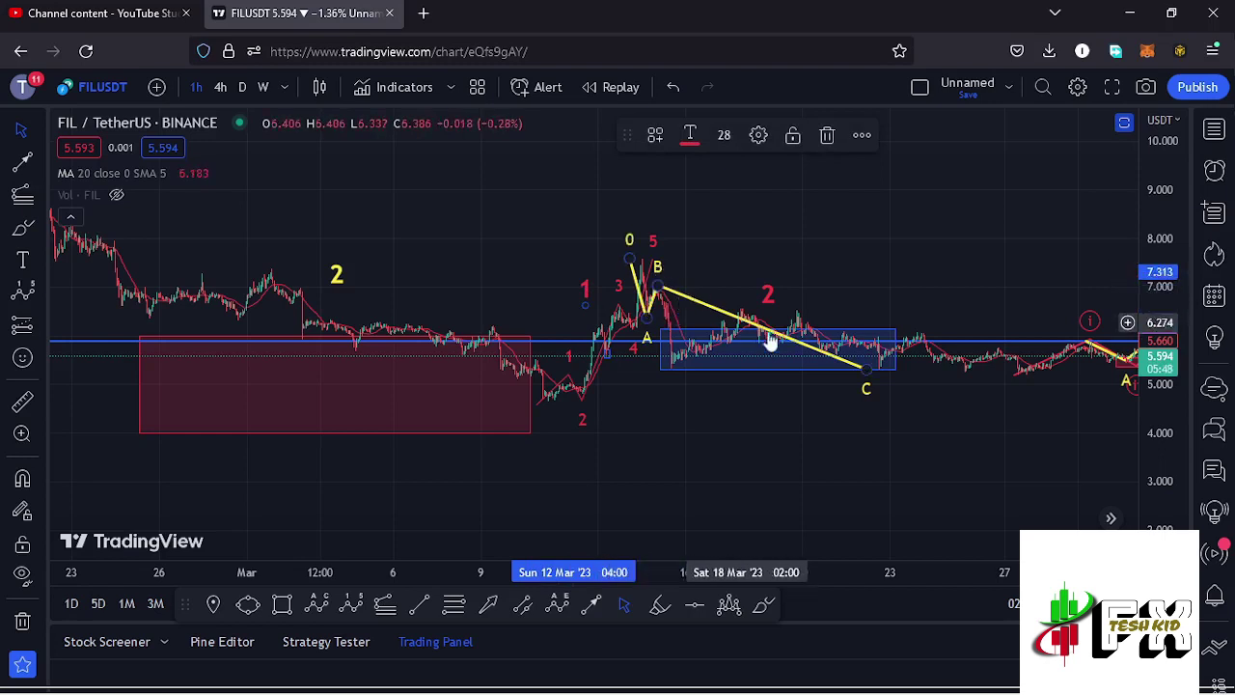
left_click(894, 351)
left_click_drag(890, 350, 870, 350)
left_click_drag(935, 290, 709, 307)
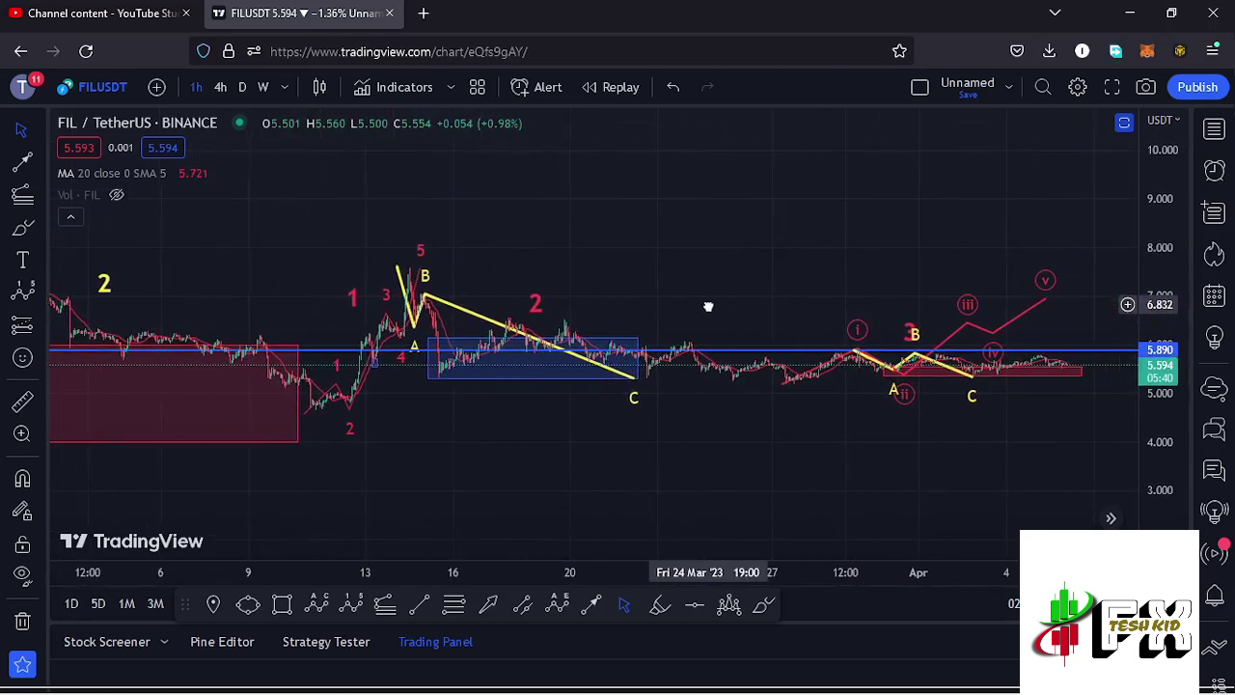
Lift the red '3' label above point B and zoom in around the latest wave counts.
left_click(915, 333)
left_click_drag(915, 333, 907, 310)
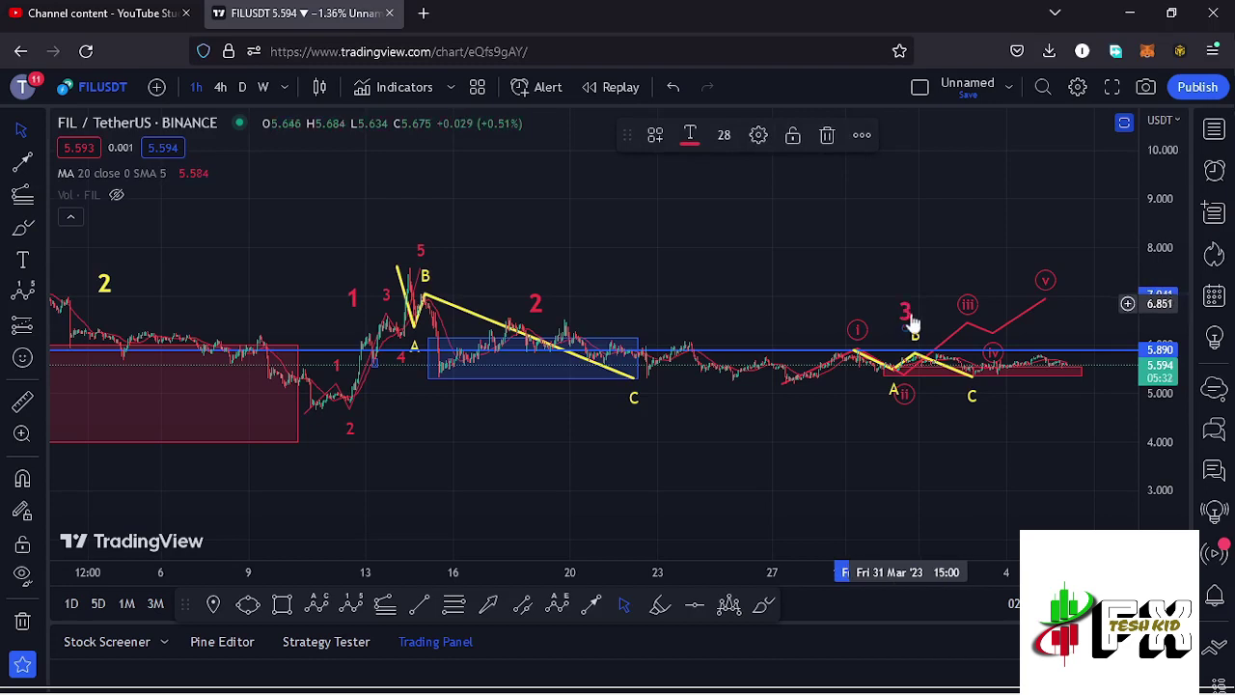
left_click(974, 424)
left_click_drag(978, 421, 887, 362)
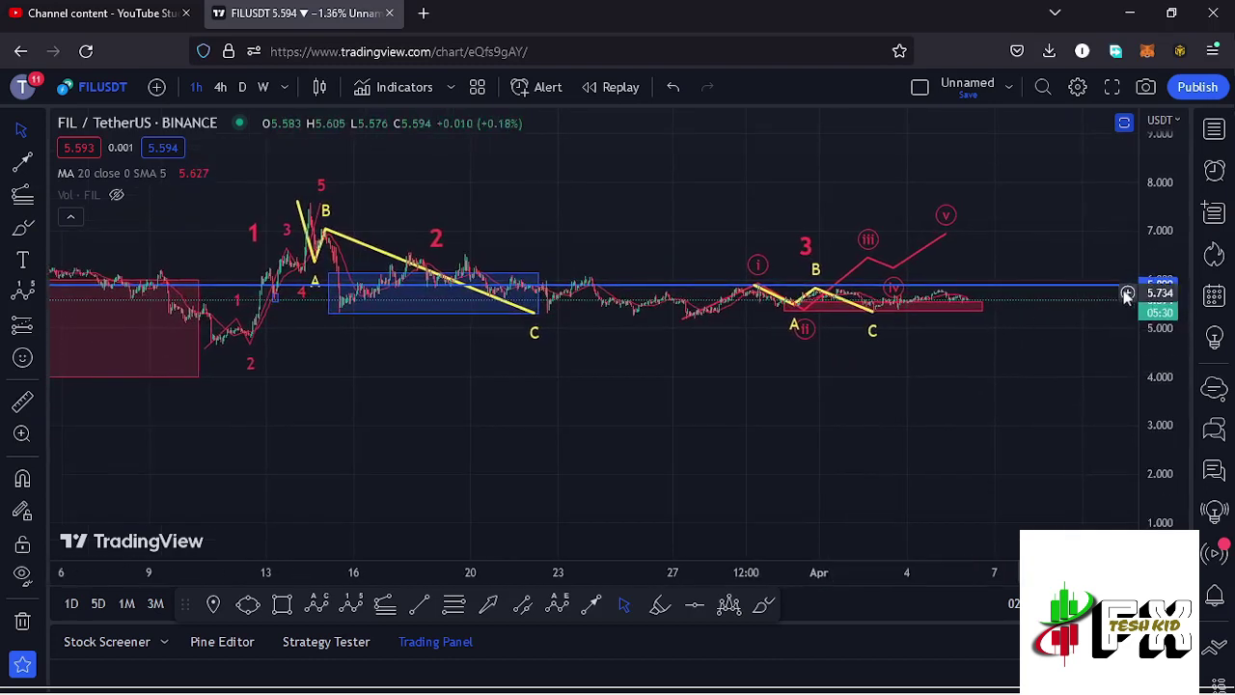
left_click_drag(1164, 326, 1166, 329)
scroll(1004, 333, "up", 2)
left_click_drag(993, 309, 1013, 416)
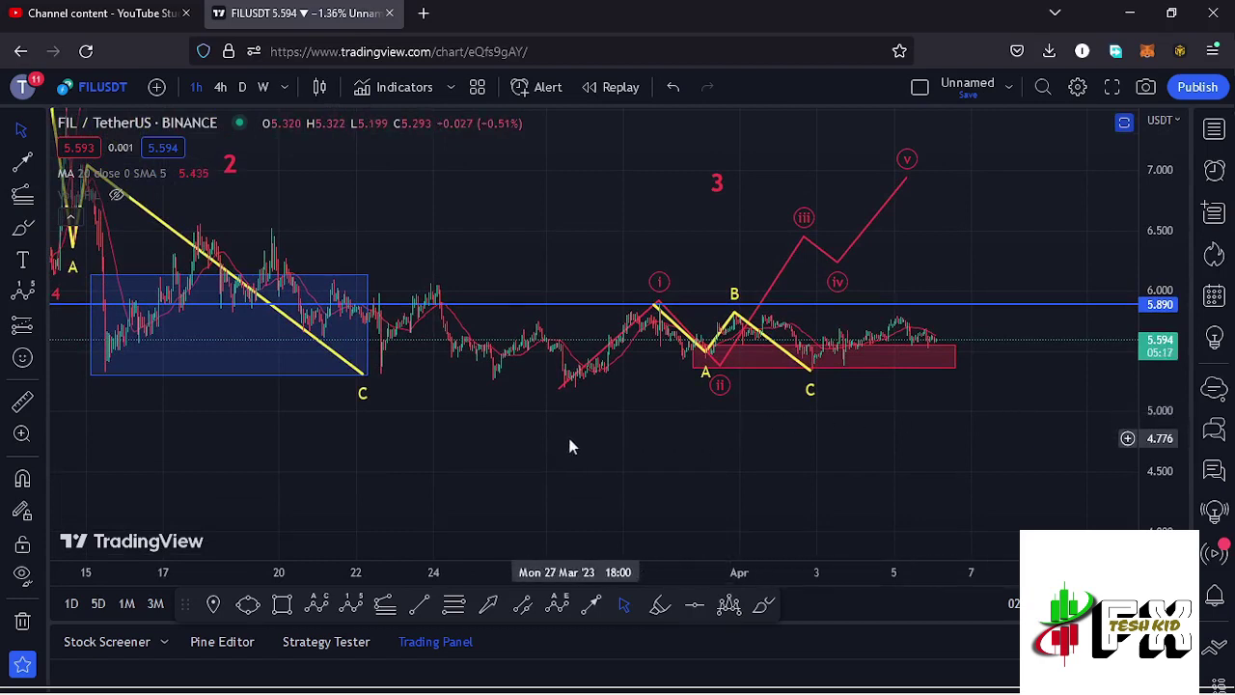
left_click_drag(1181, 453, 1181, 391)
Drag the red impulse wave's (ii) point right onto the bottom of the red support zone.
left_click(661, 269)
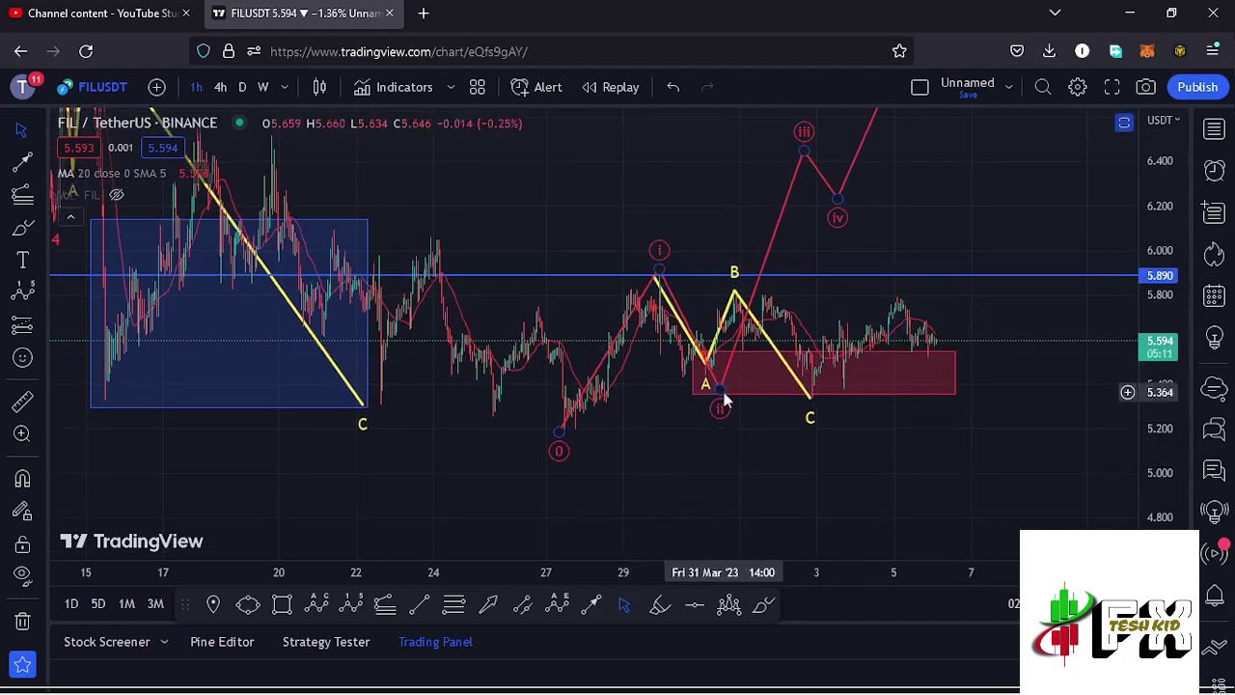
scroll(724, 398, "up", 3)
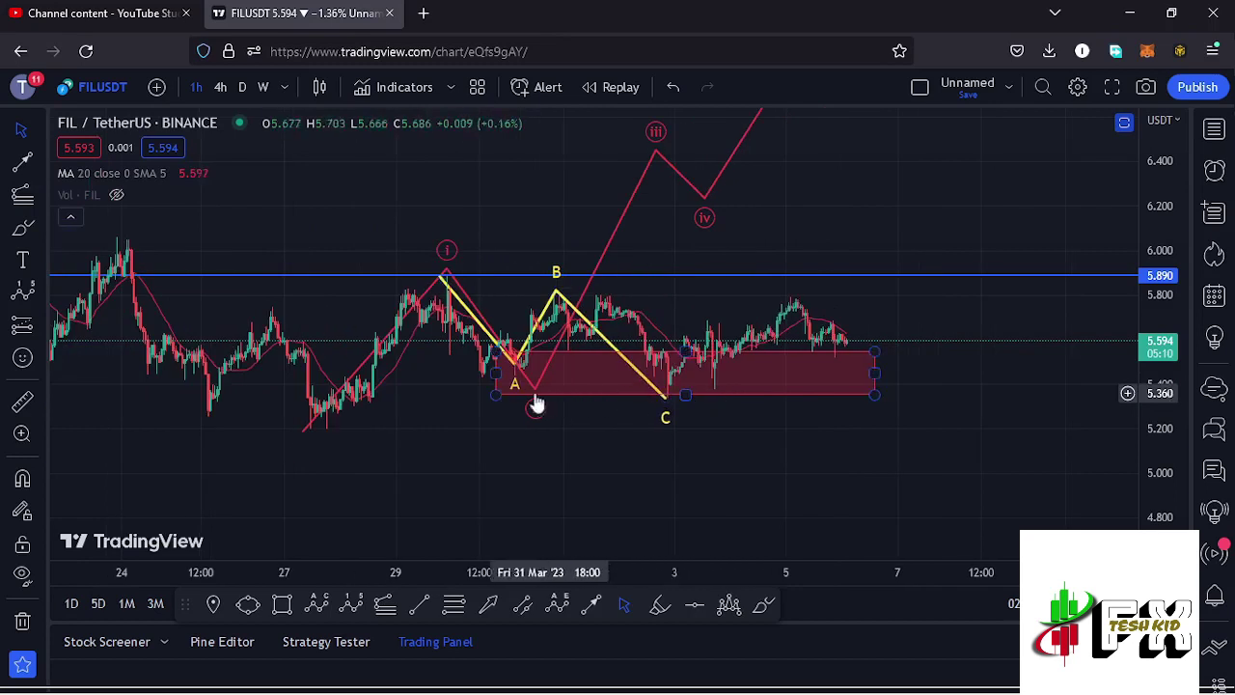
left_click_drag(534, 391, 580, 392)
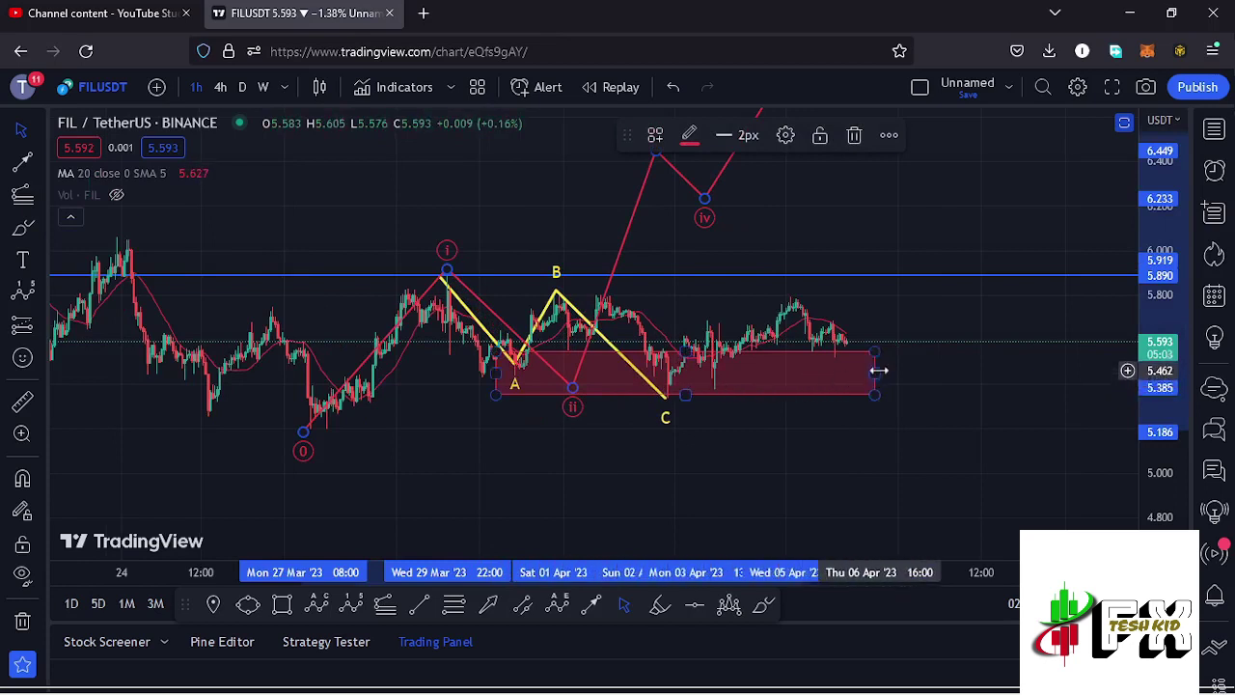
left_click_drag(923, 312, 912, 323)
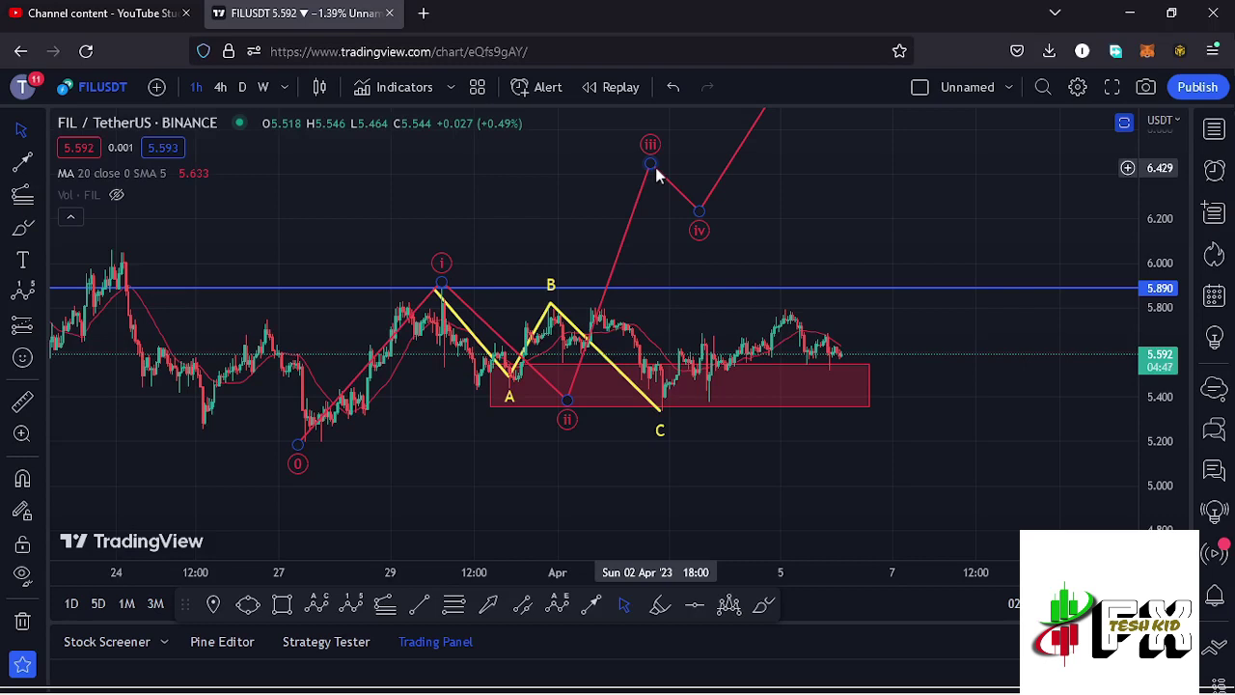
Draw a temporary Fib extension from the wave 0 low through the (i) peak to 5.340.
left_click(384, 605)
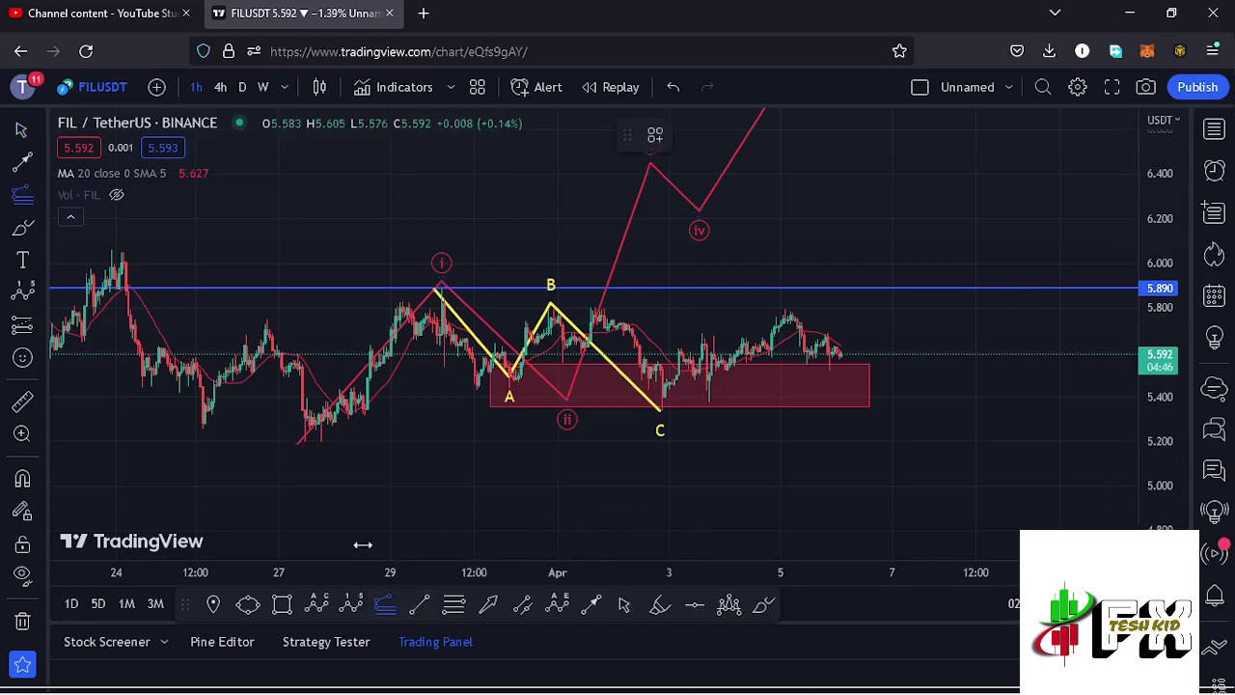
left_click(305, 443)
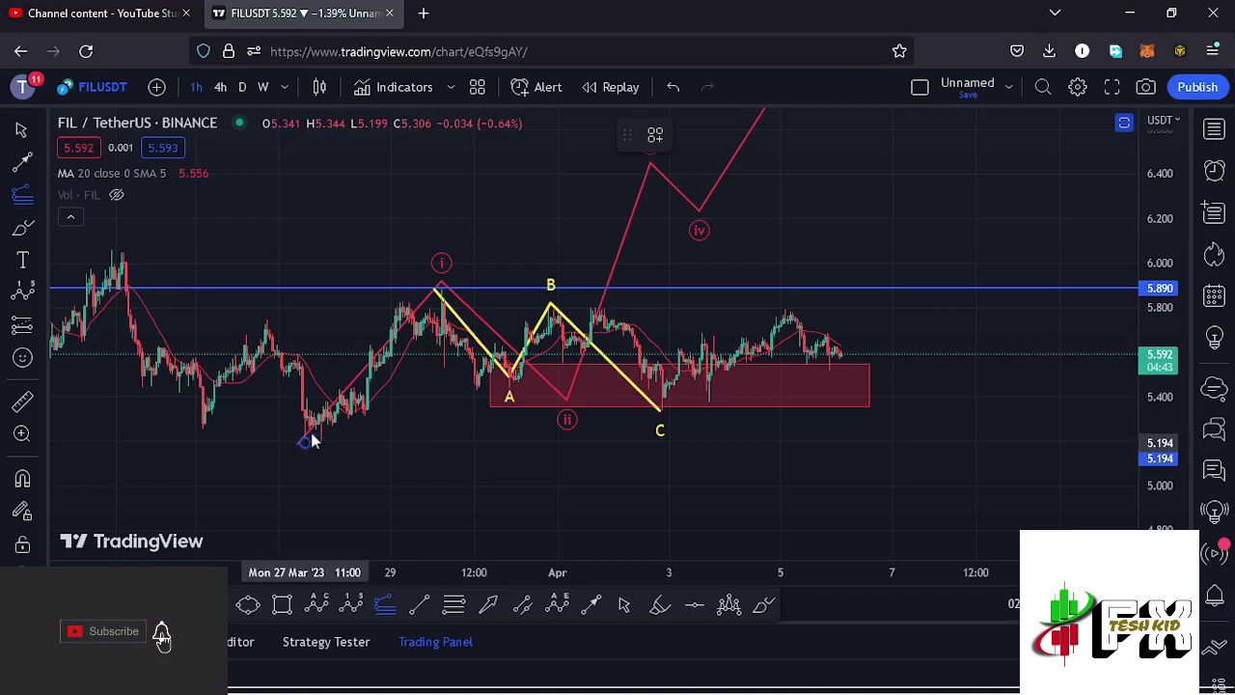
left_click(441, 290)
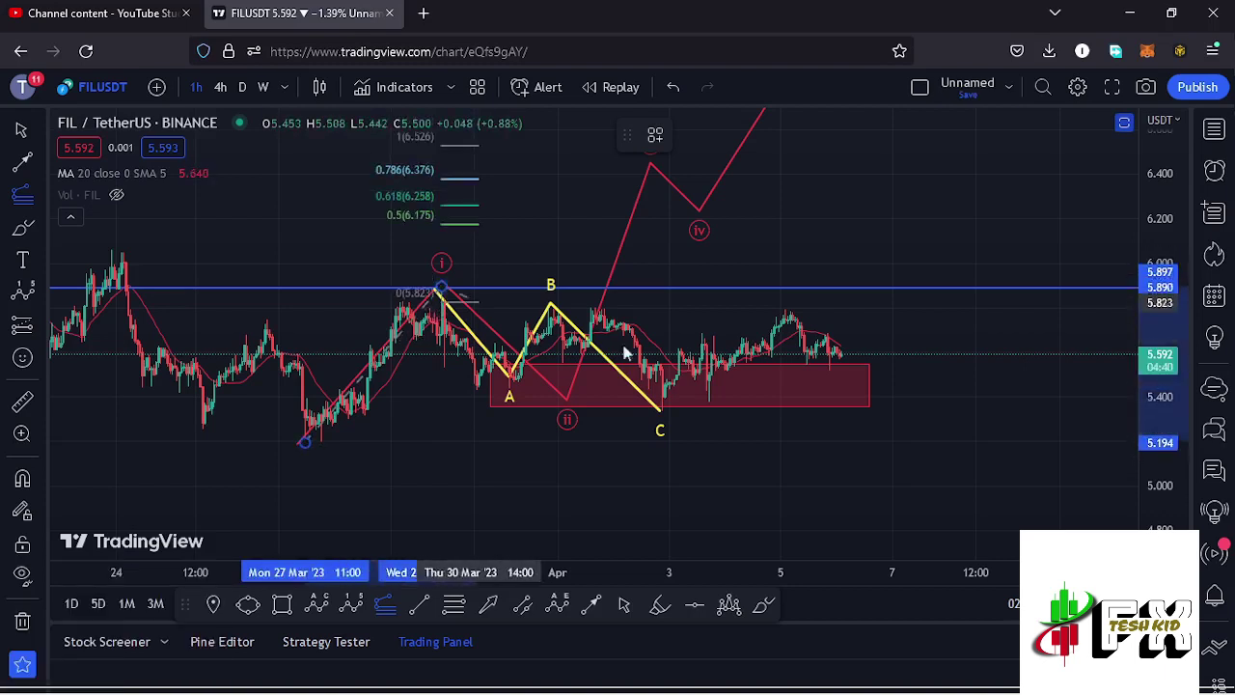
left_click(980, 411)
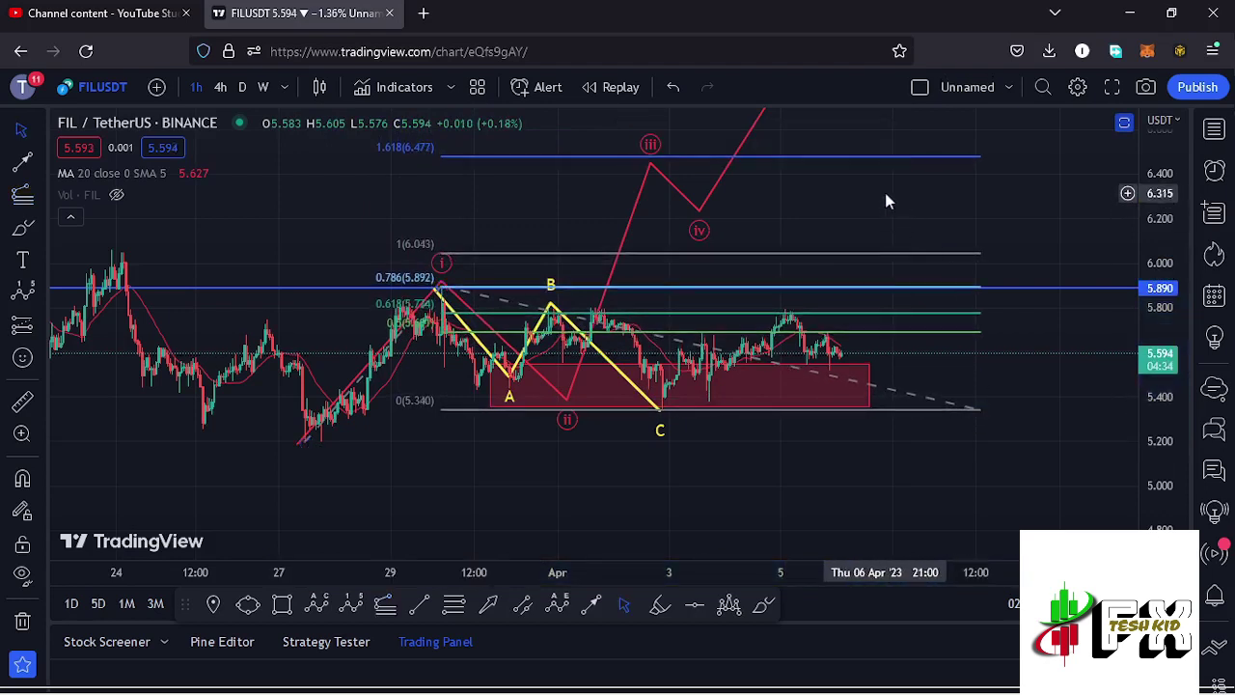
Nudge the red wave's (iii) peak slightly right, then delete the Fib extension.
left_click(650, 172)
left_click_drag(650, 171, 660, 169)
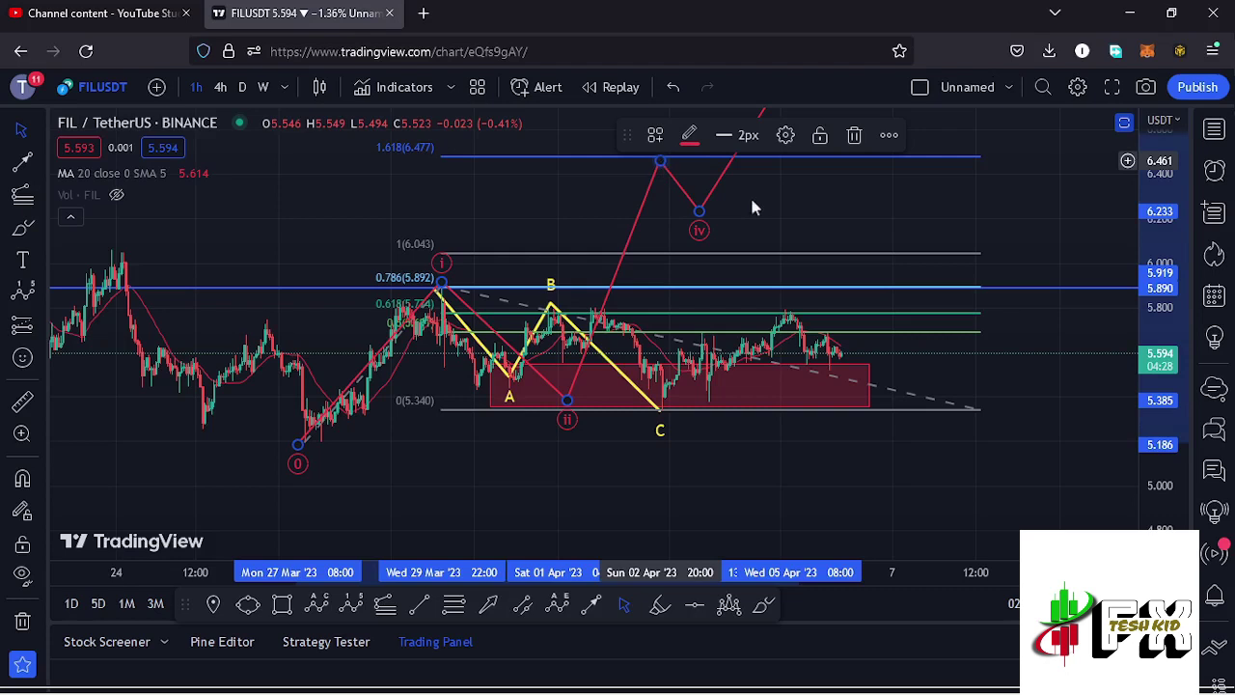
left_click(831, 215)
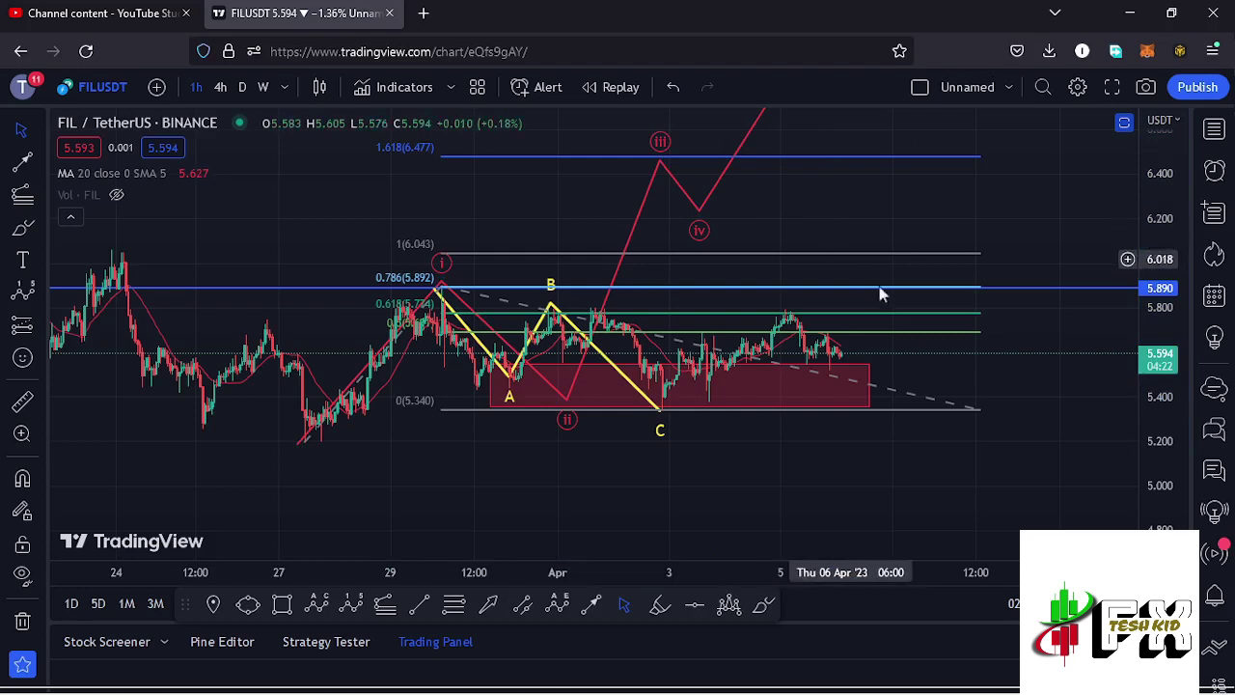
left_click(976, 411)
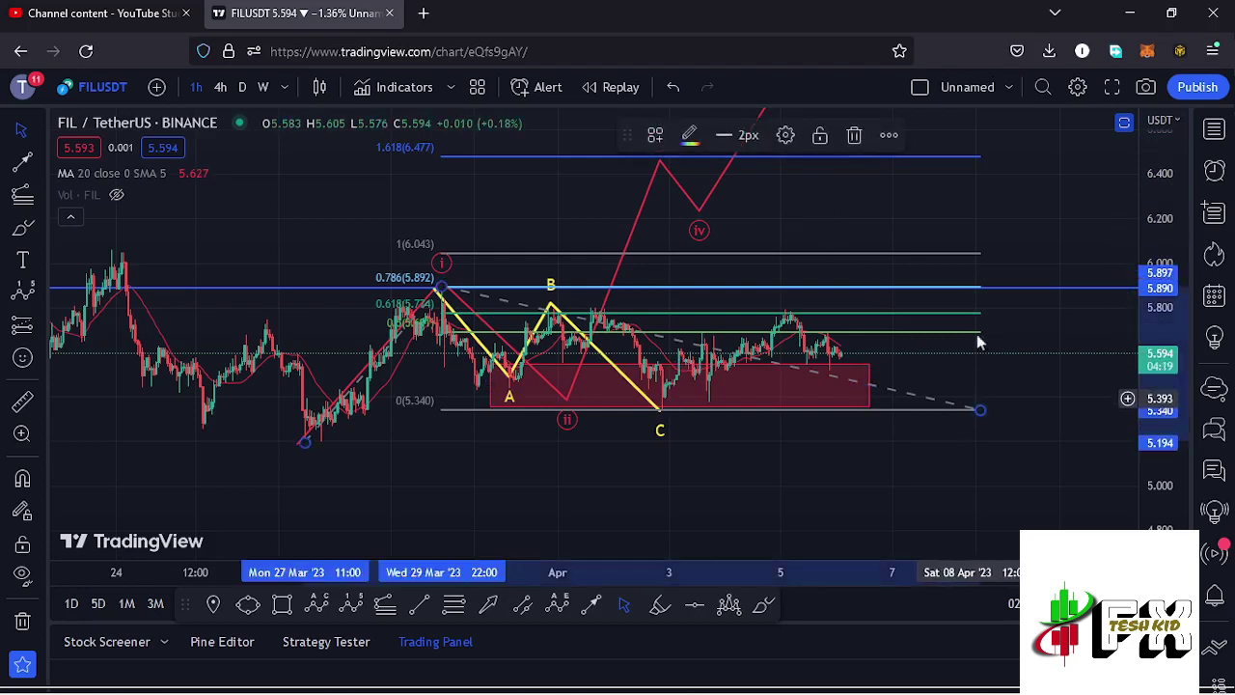
left_click(853, 135)
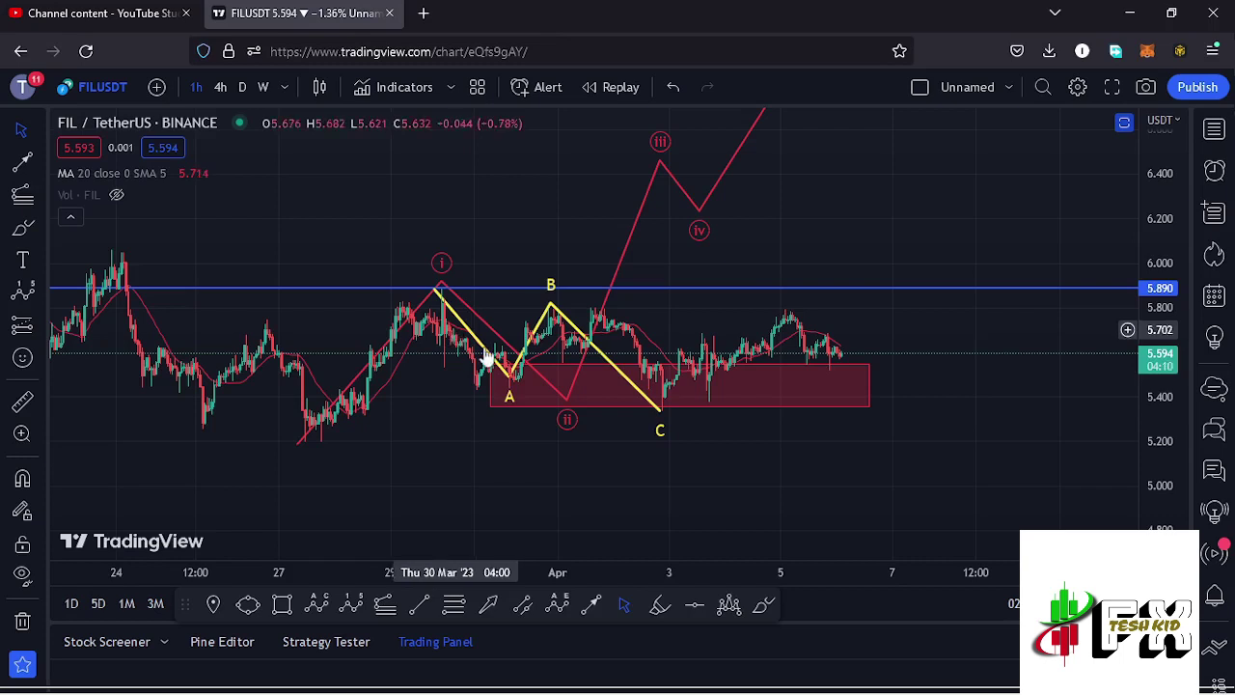
Draw a yellow arrow from the latest candles up to about 6.05.
left_click(591, 604)
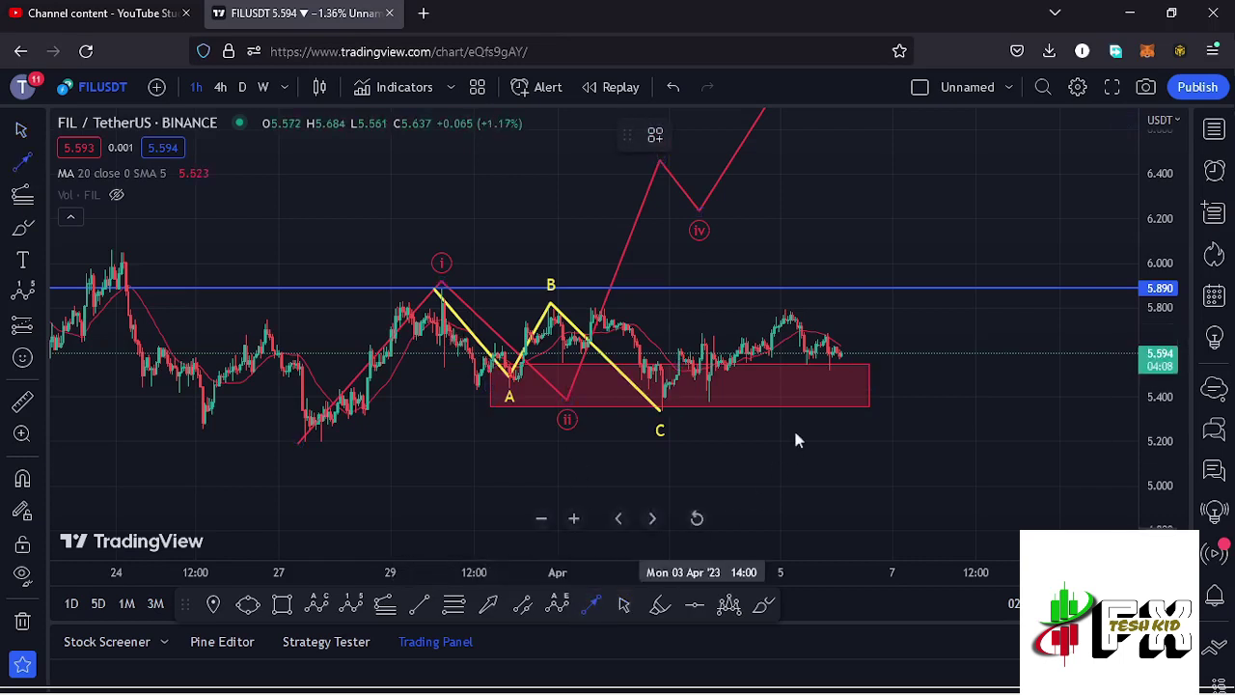
left_click(836, 355)
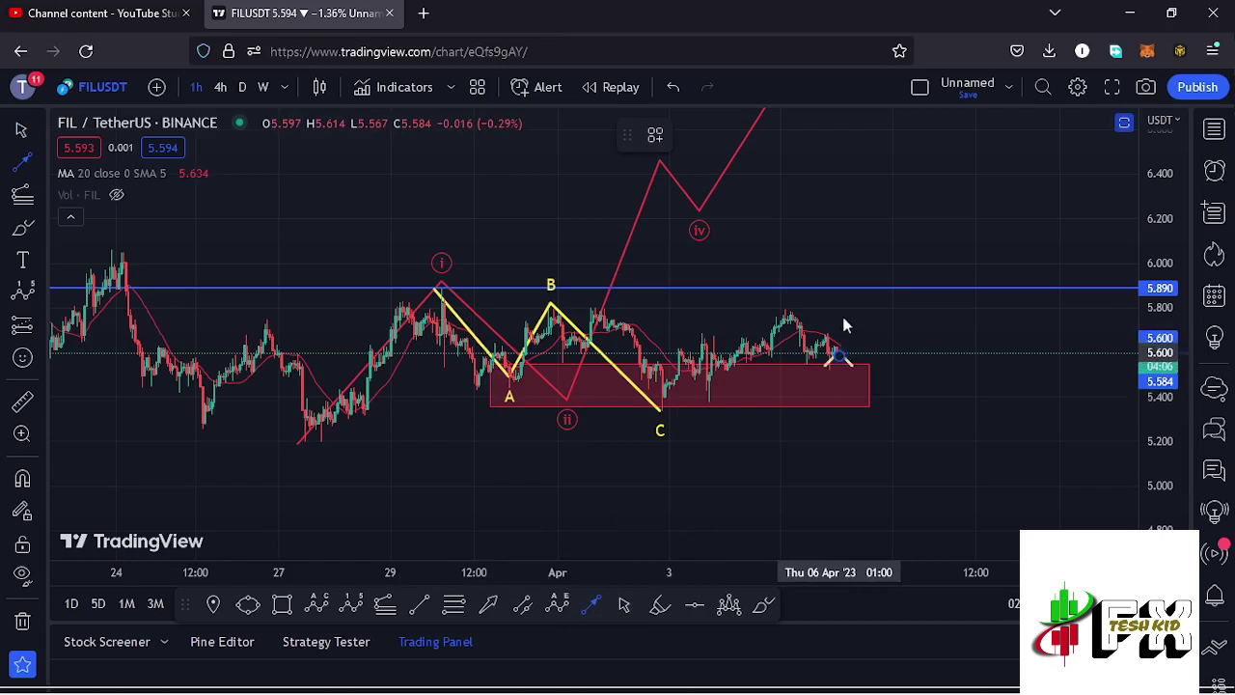
left_click(848, 255)
left_click_drag(793, 200, 779, 230)
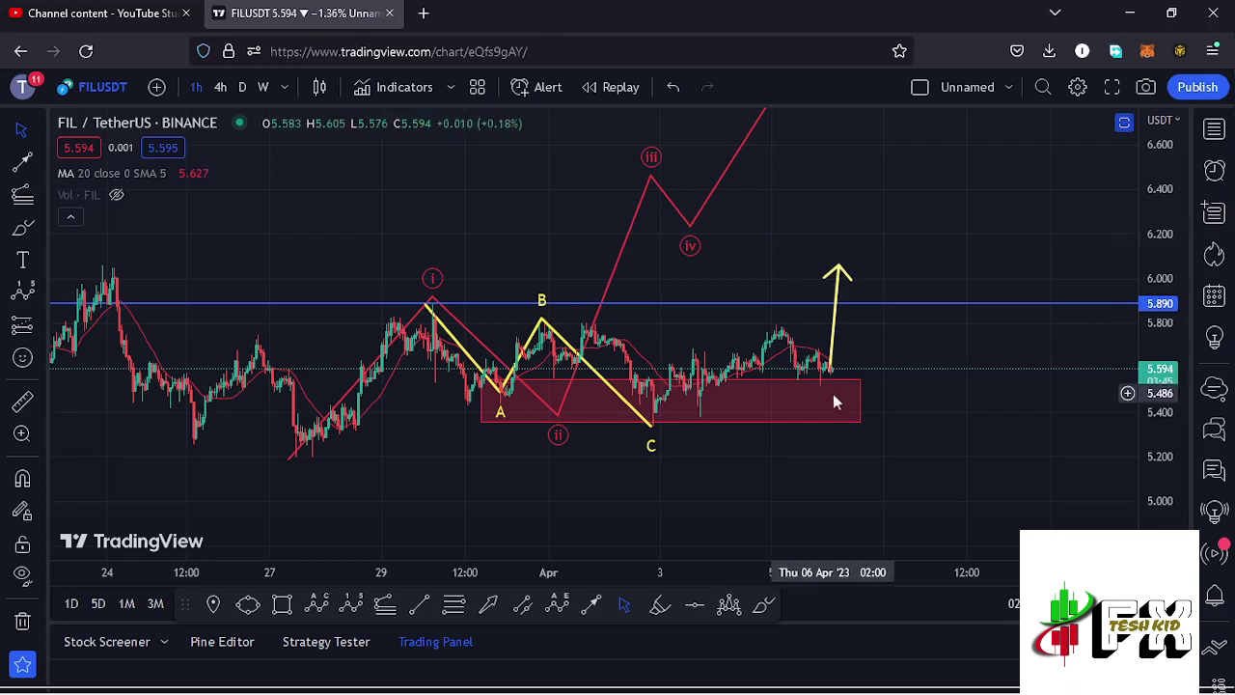
Point the yellow arrow down to about 5.2 and move the wave's (ii) point further right.
mouse_move(838, 266)
left_mouse_down()
mouse_move(821, 394)
mouse_move(832, 425)
left_mouse_up()
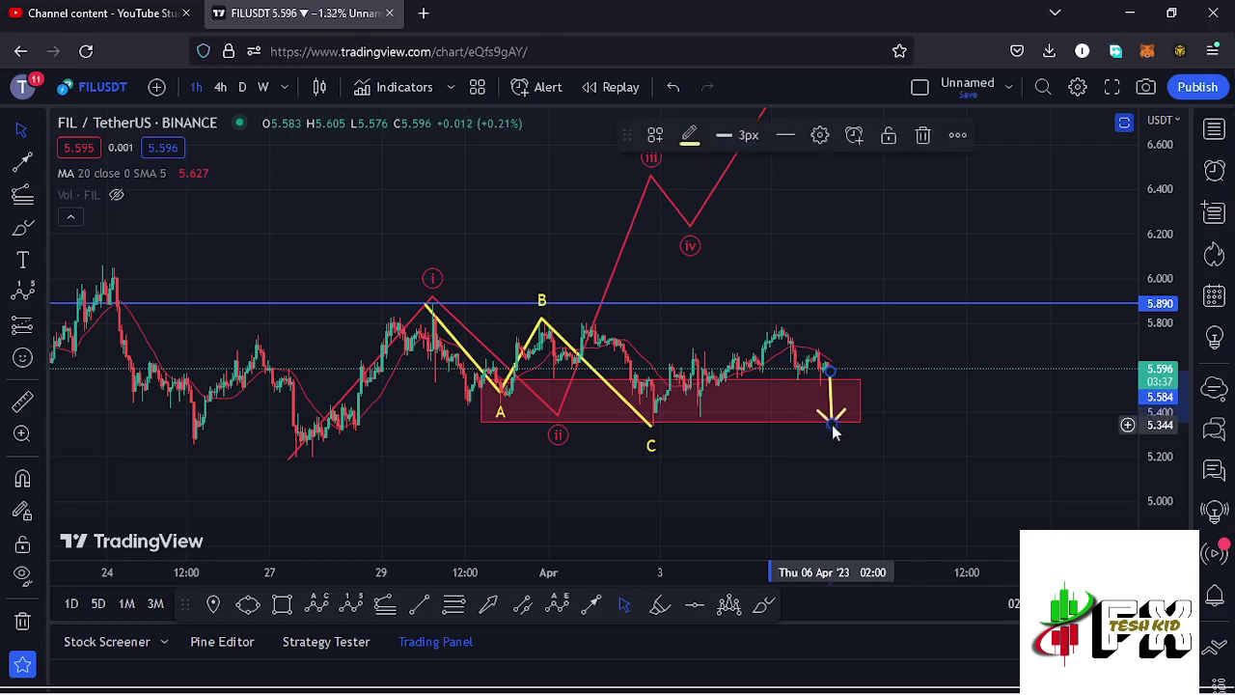
left_click(565, 429)
left_click_drag(565, 429, 601, 433)
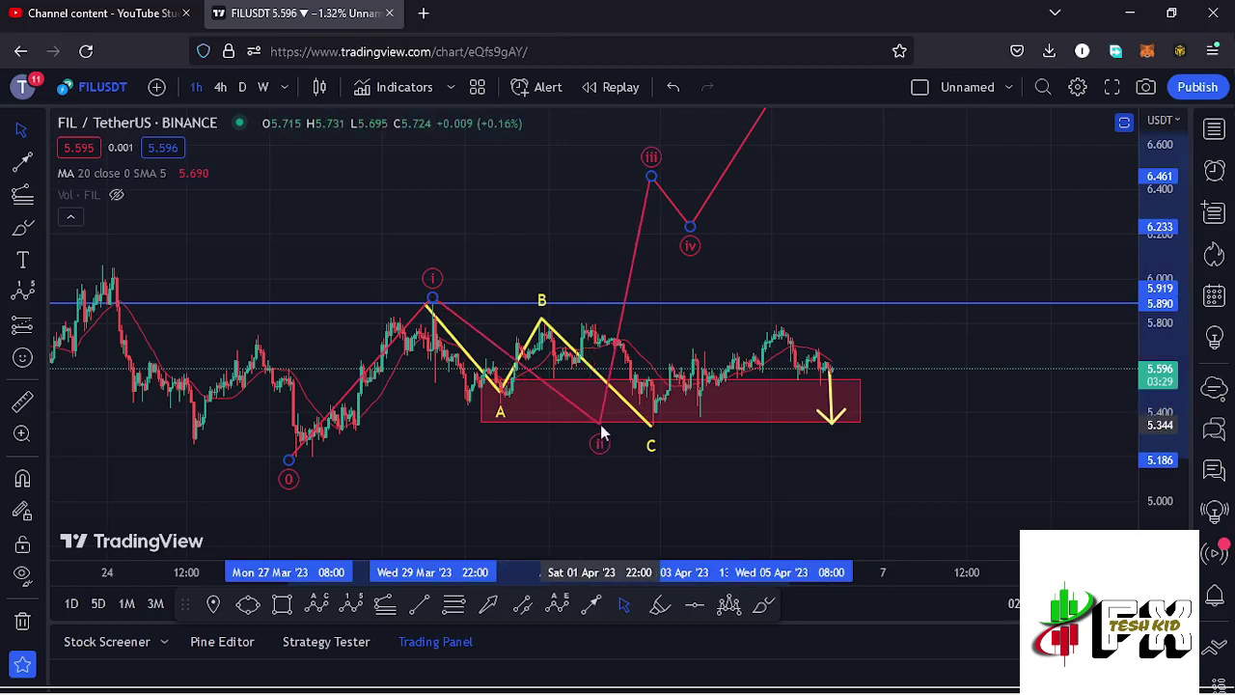
mouse_move(810, 470)
left_mouse_down()
mouse_move(811, 385)
mouse_move(832, 369)
mouse_move(831, 400)
left_mouse_up()
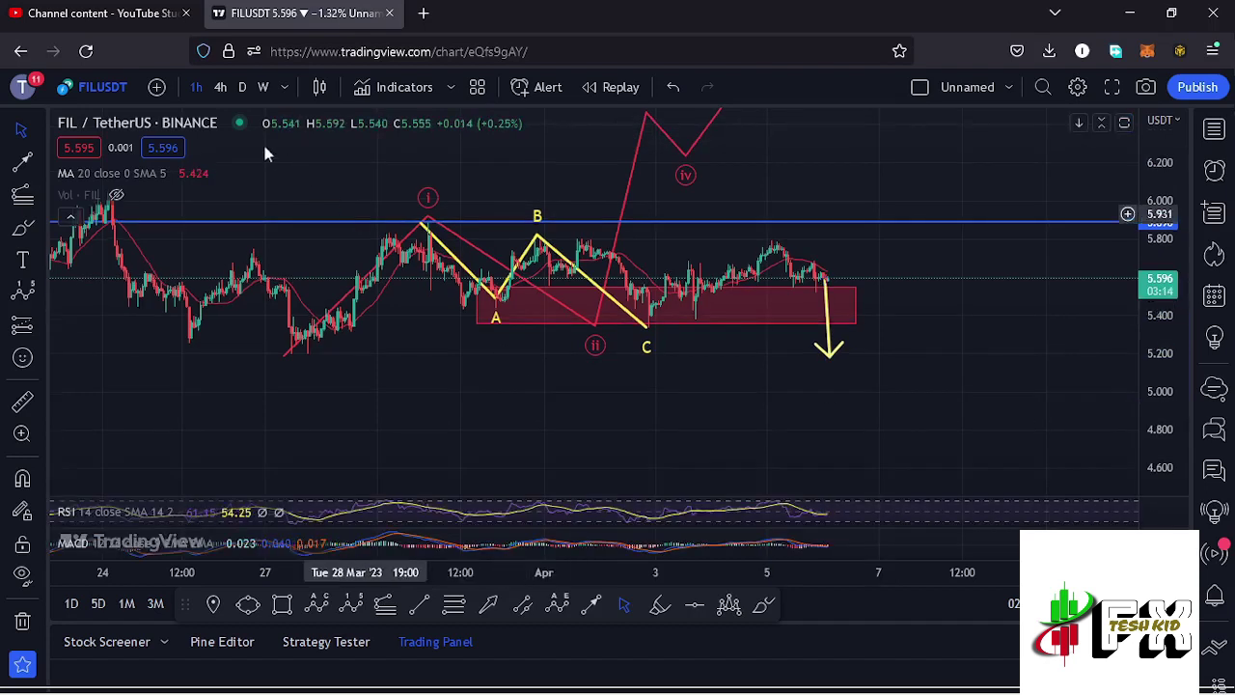
On the 4-hour timeframe, maximize the RSI pane, then the MACD pane, before restoring the layout.
left_click(218, 87)
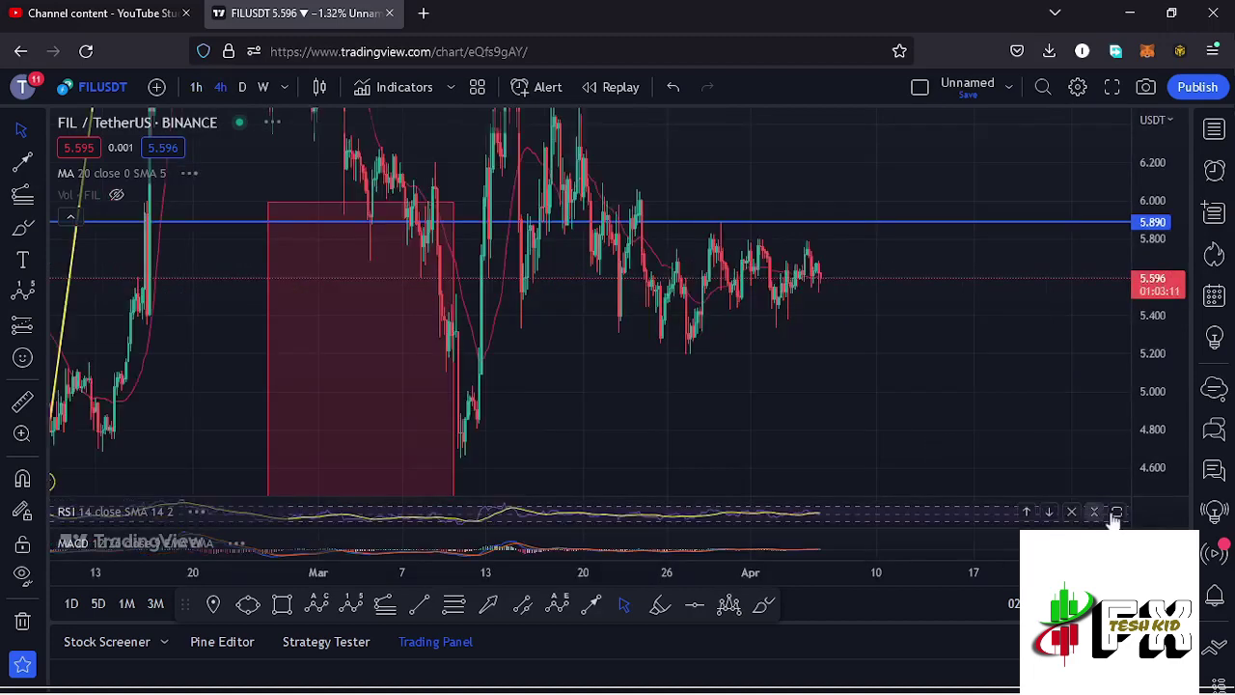
left_click(1117, 512)
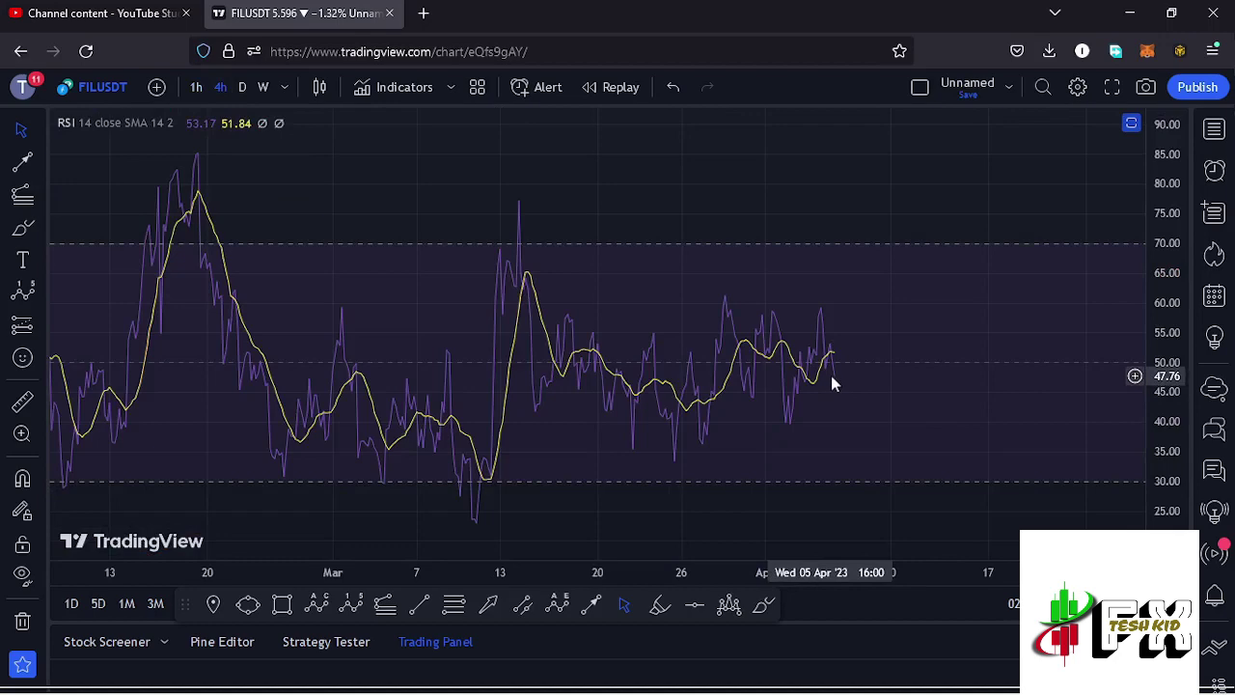
left_click(1131, 123)
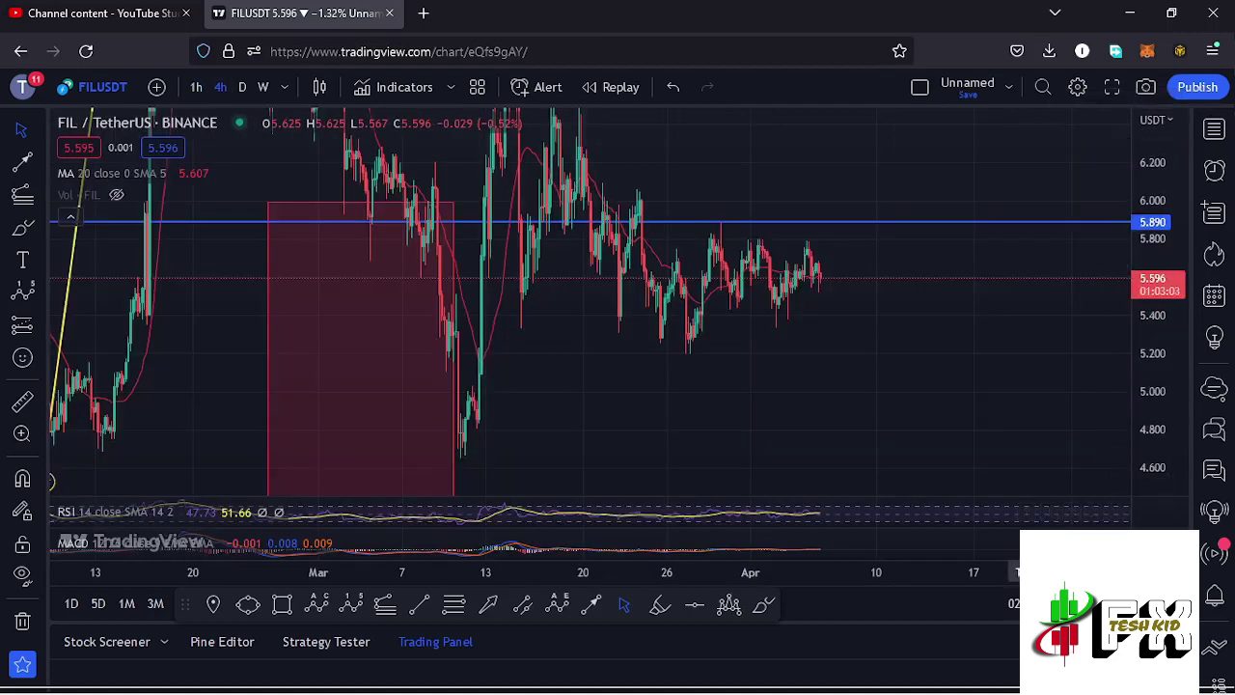
left_click(1118, 542)
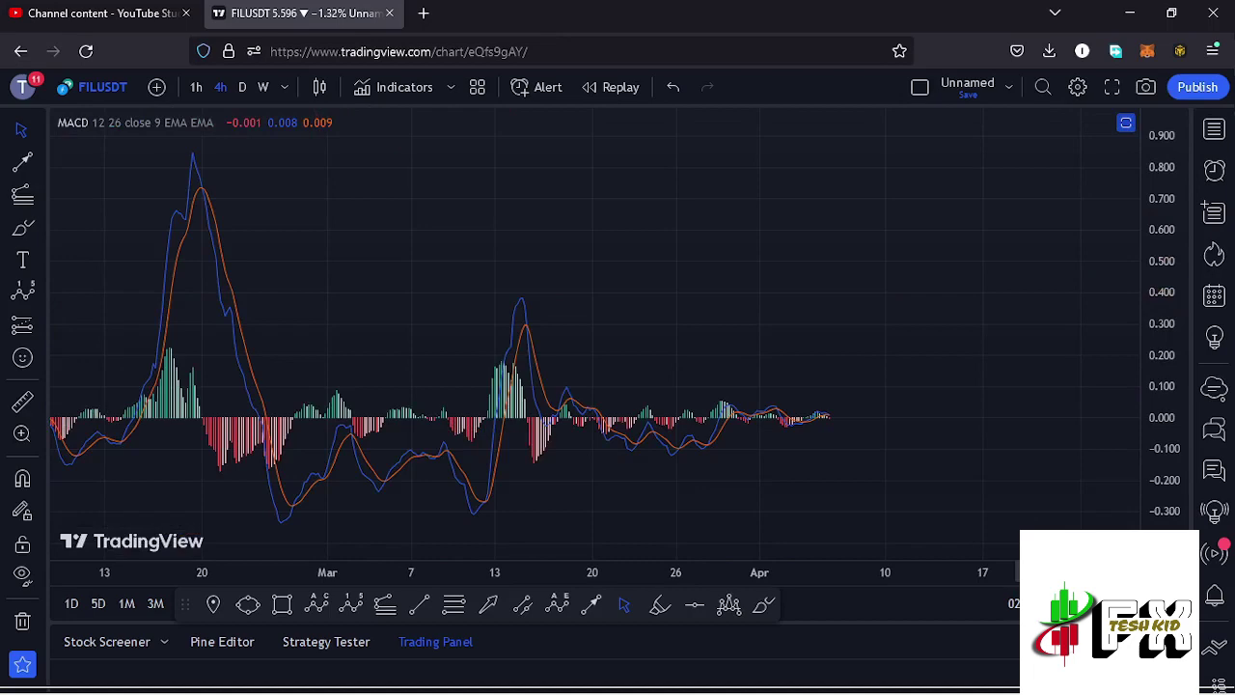
scroll(821, 483, "up", 4)
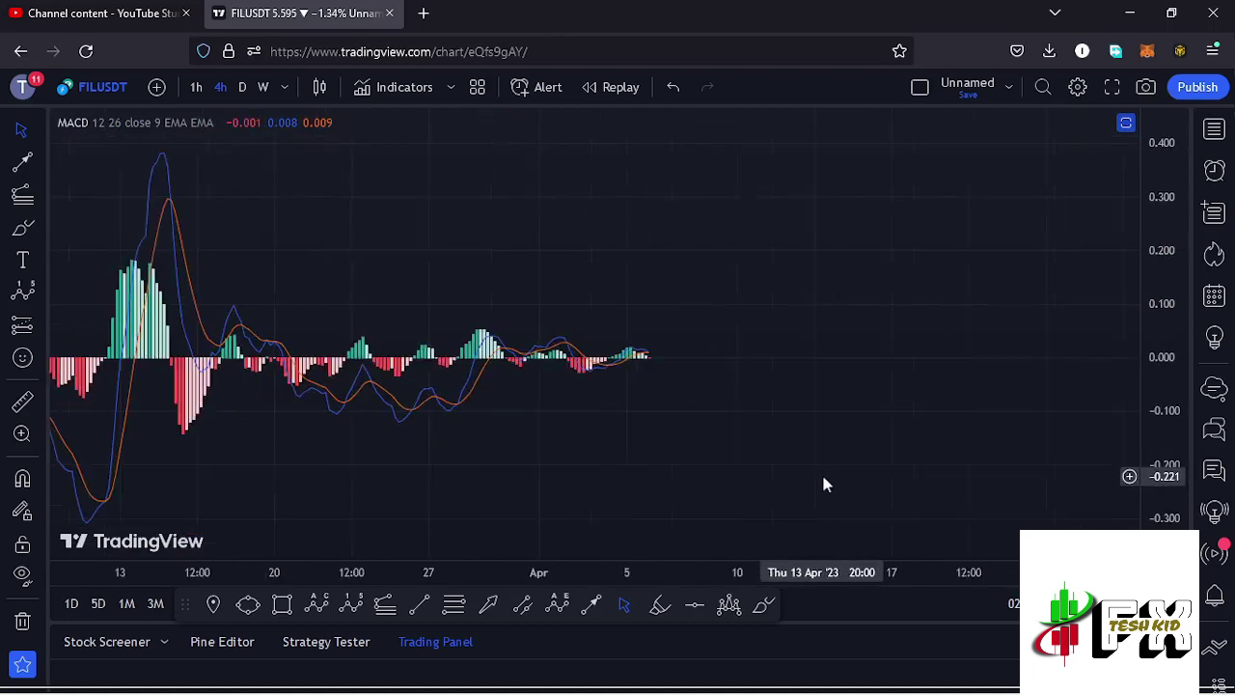
scroll(825, 485, "up", 2)
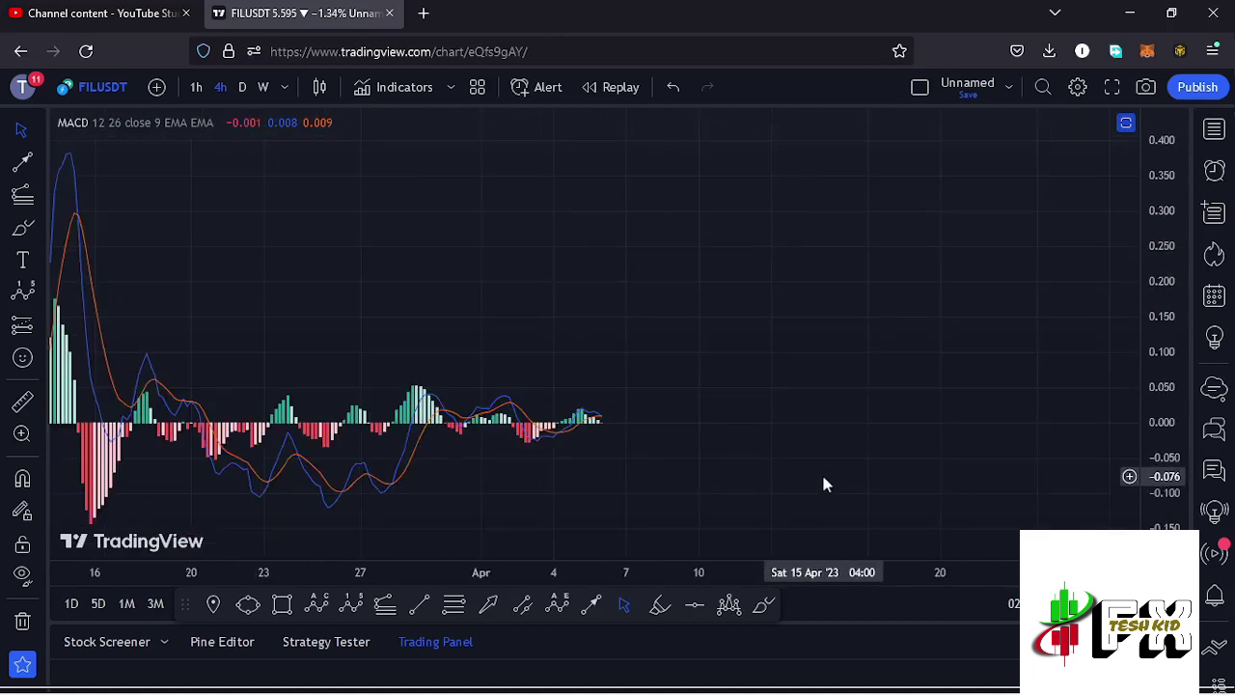
double_click(711, 461)
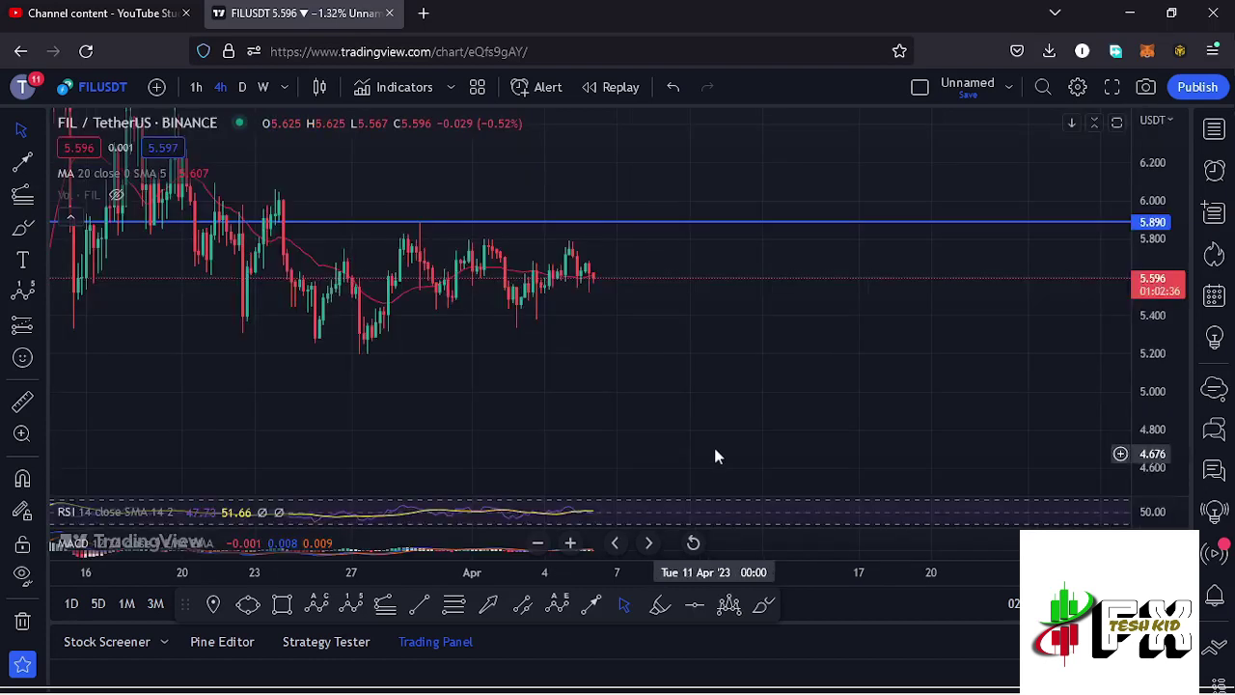